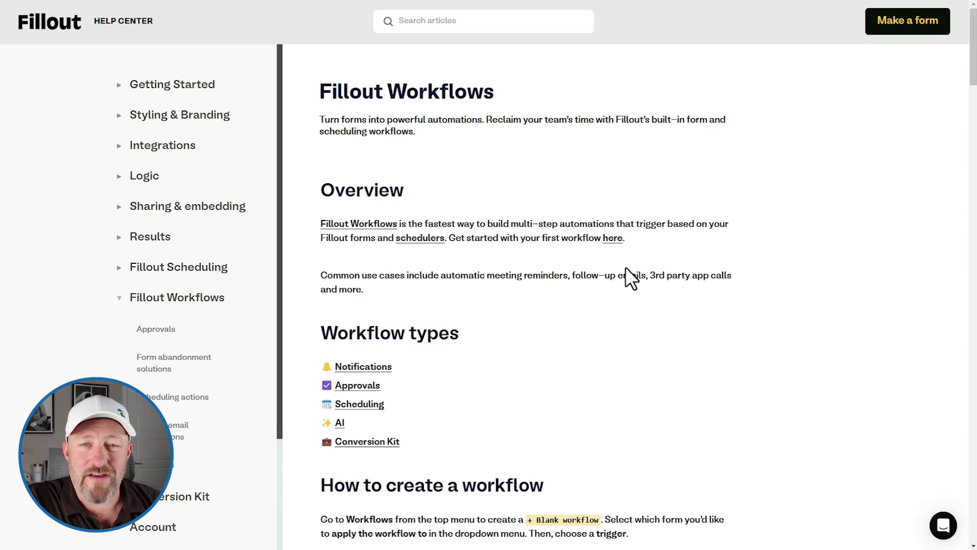
# Scroll through the Workflows help article's triggers and actions sections.
pyautogui.scroll(-1, 625, 267)
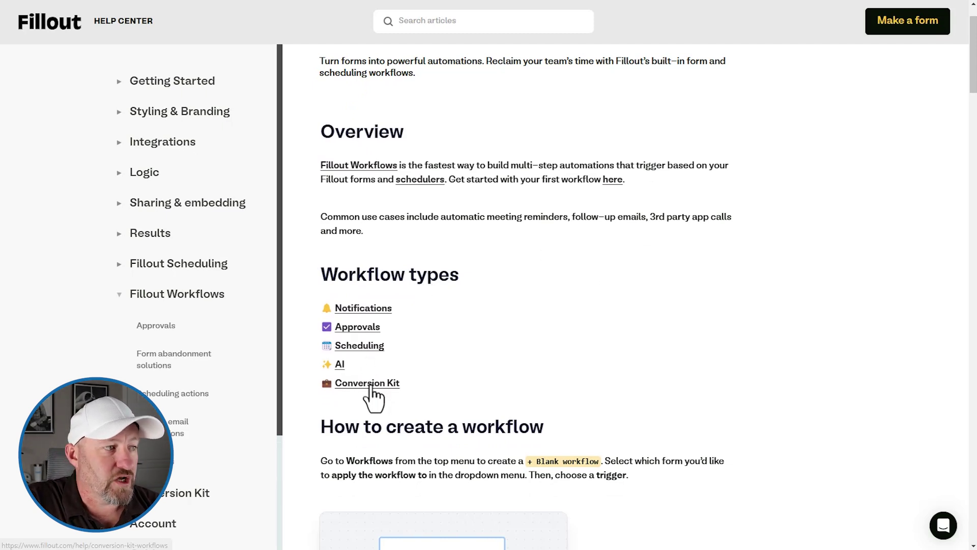
pyautogui.scroll(-3, 582, 364)
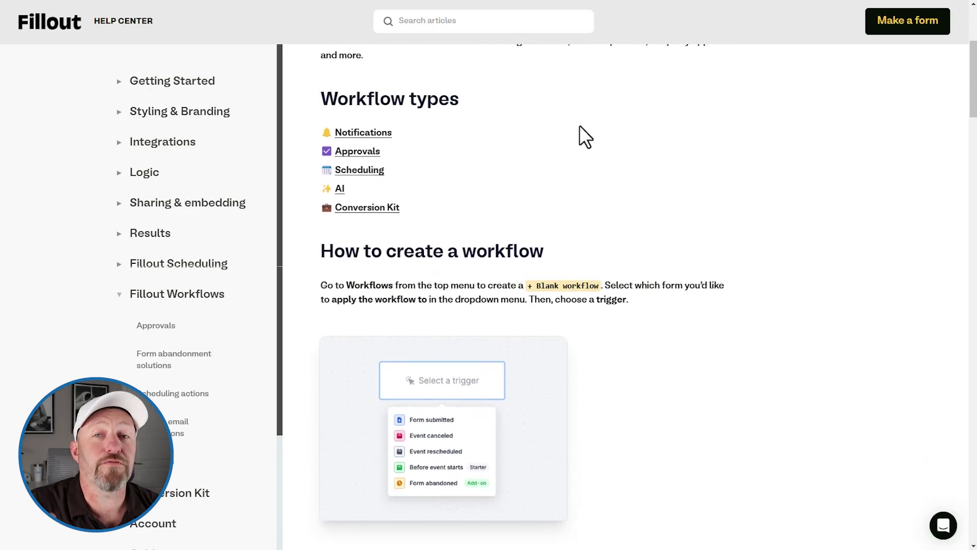
pyautogui.scroll(-5, 594, 173)
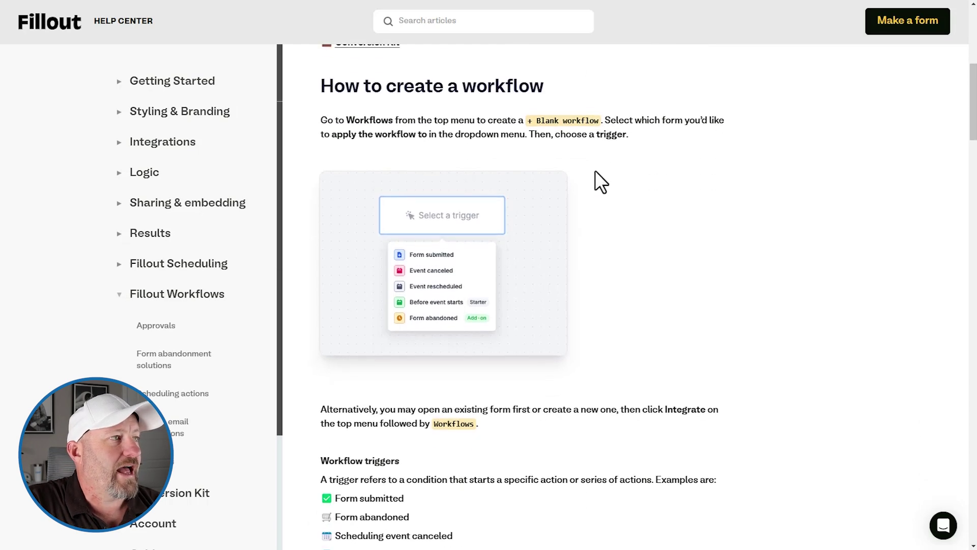
pyautogui.scroll(-4, 599, 160)
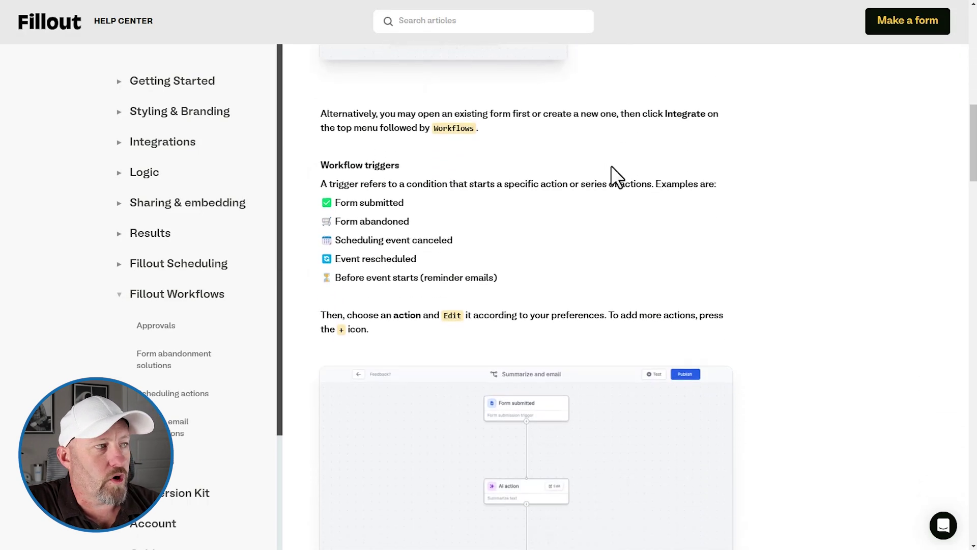
pyautogui.scroll(-5, 611, 166)
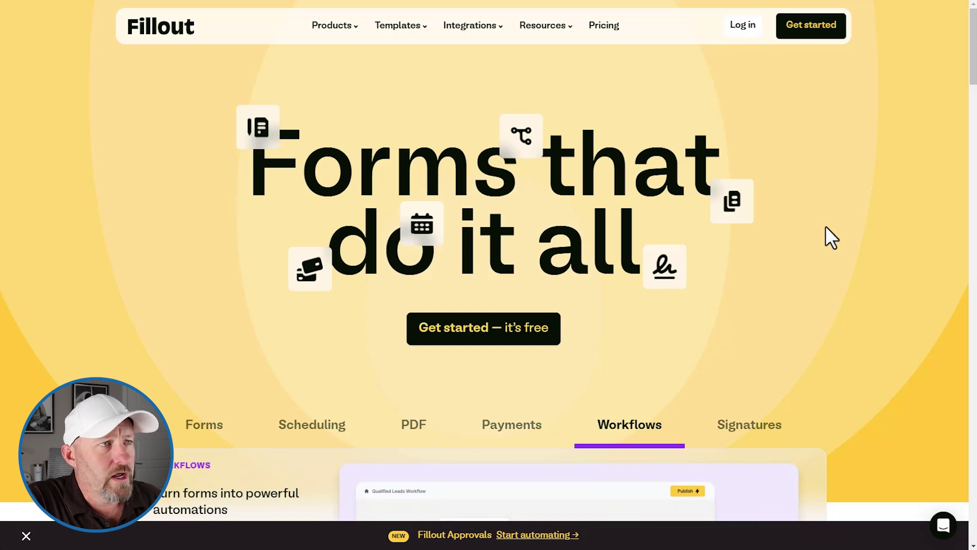
# Log in to the forms dashboard, open the Examples workspace, and start a new form.
pyautogui.click(744, 26)
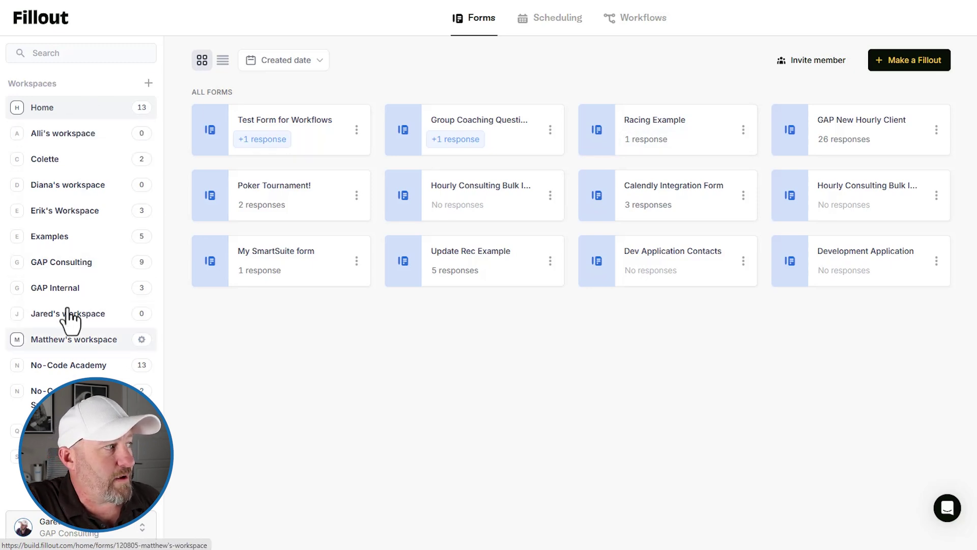
pyautogui.click(62, 237)
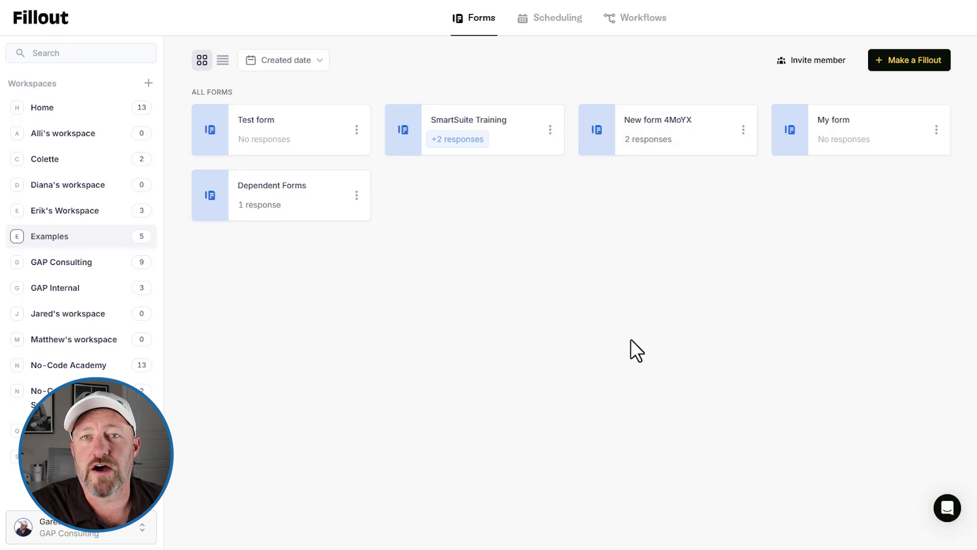
pyautogui.click(873, 65)
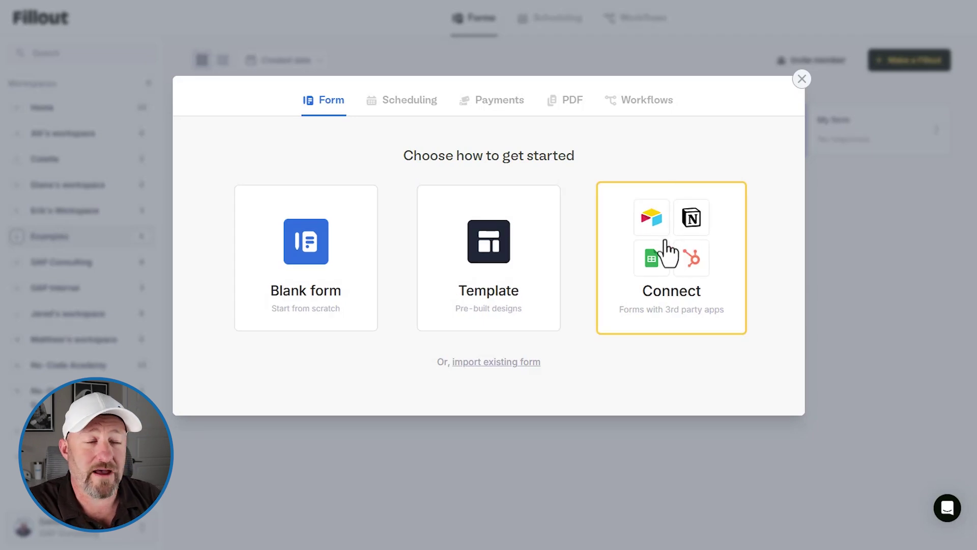
# Search templates for 'job app' and create a form from the Job Application Form Template.
pyautogui.click(508, 274)
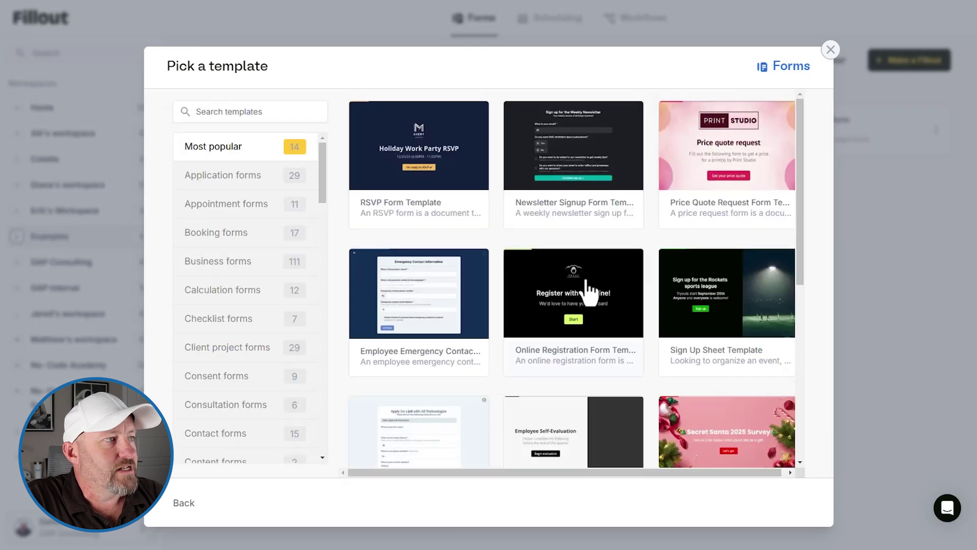
pyautogui.click(262, 123)
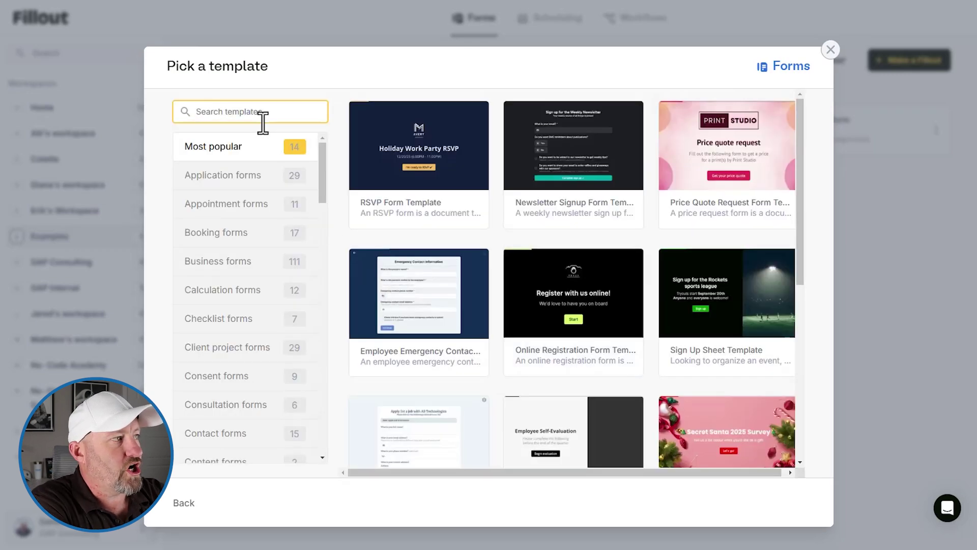
pyautogui.write('job aa')
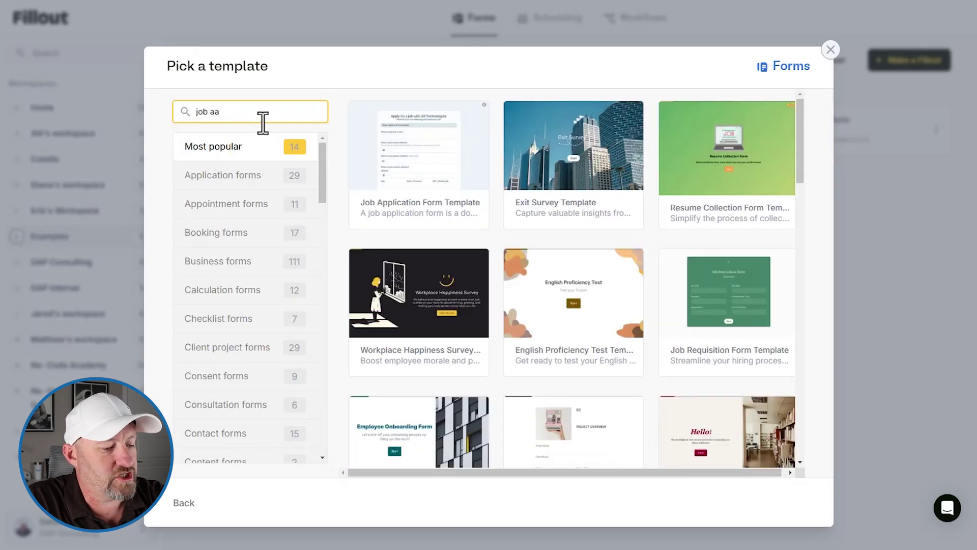
pyautogui.press('BackSpace')
pyautogui.write('pp')
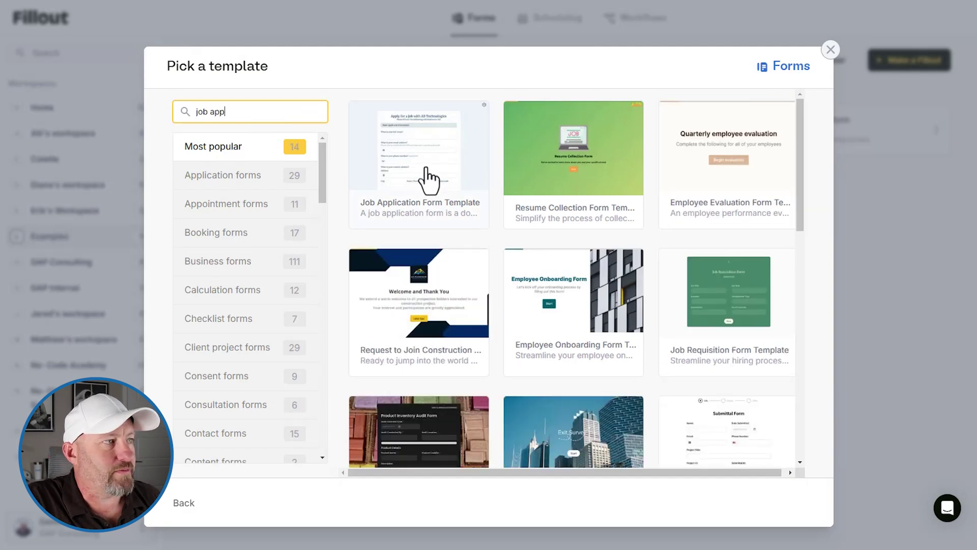
pyautogui.click(430, 178)
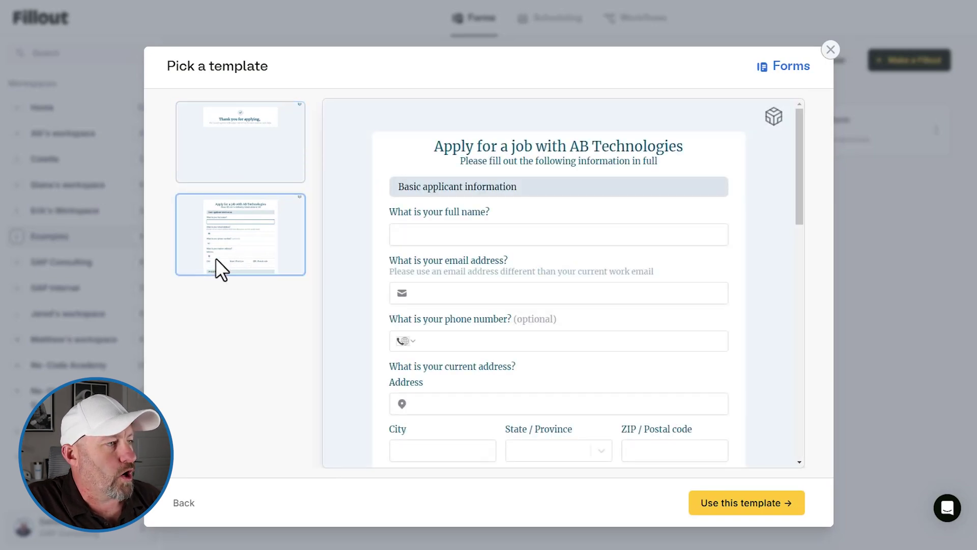
pyautogui.click(758, 505)
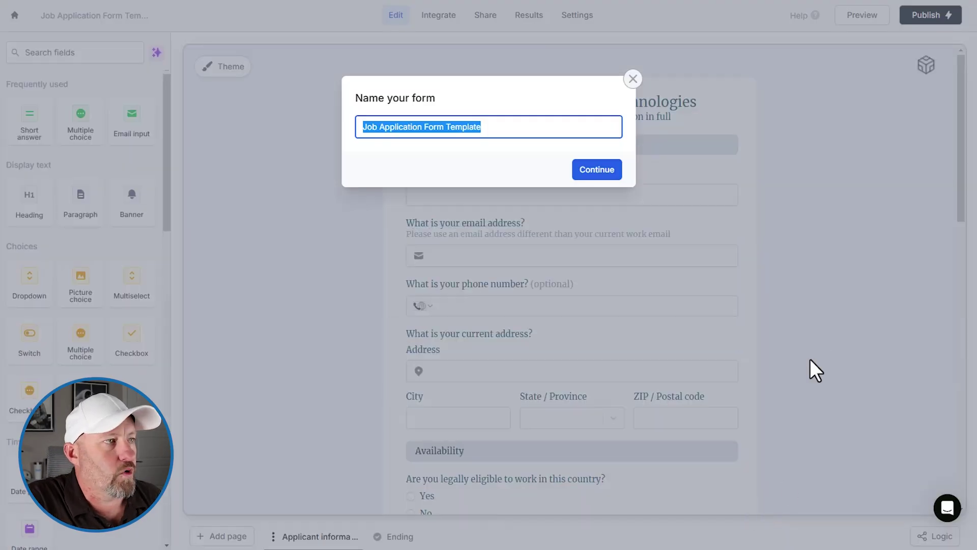
# Keep the template's default form name and open the current address question's settings.
pyautogui.click(600, 172)
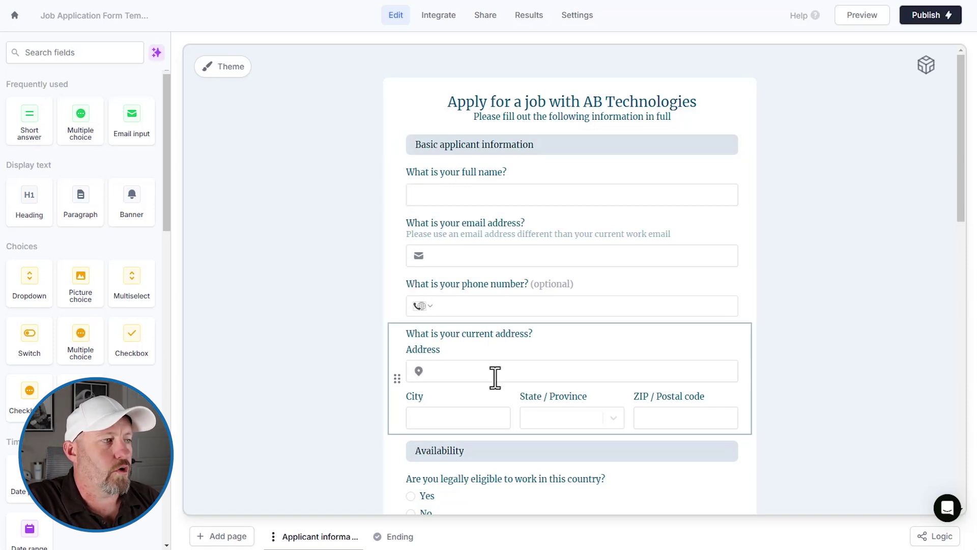
pyautogui.scroll(-3, 495, 378)
pyautogui.scroll(1, 506, 425)
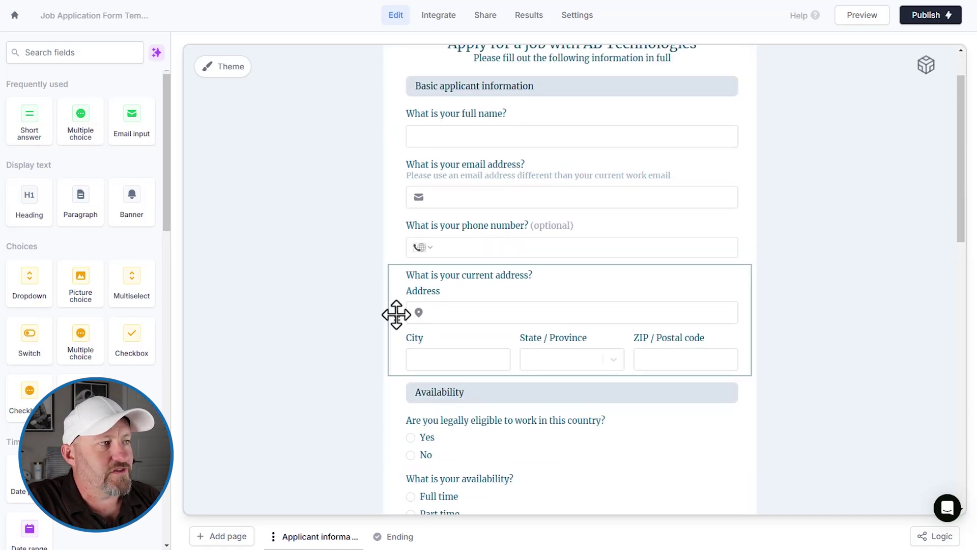
pyautogui.moveTo(395, 301); pyautogui.dragTo(356, 319)
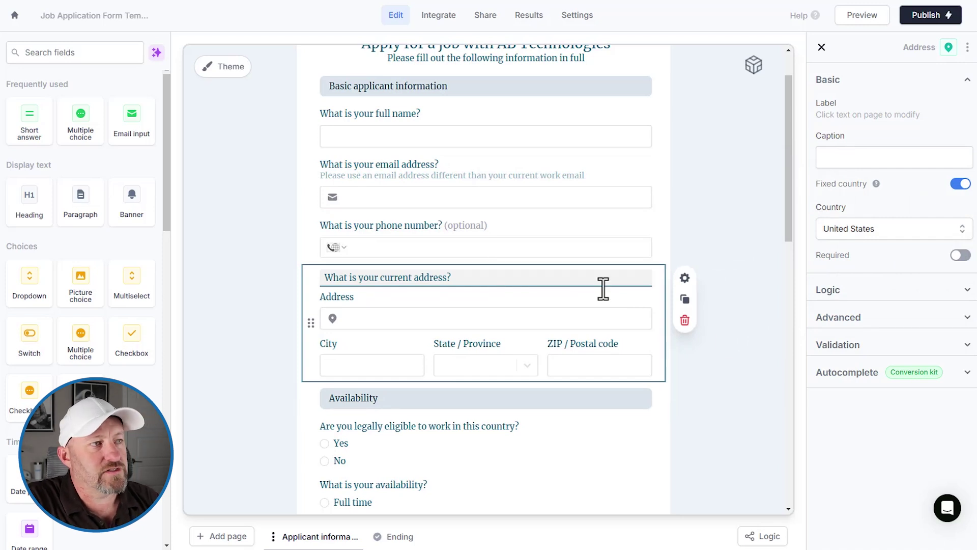
# Make the email question required, then review the address question's Logic and Advanced options.
pyautogui.click(476, 167)
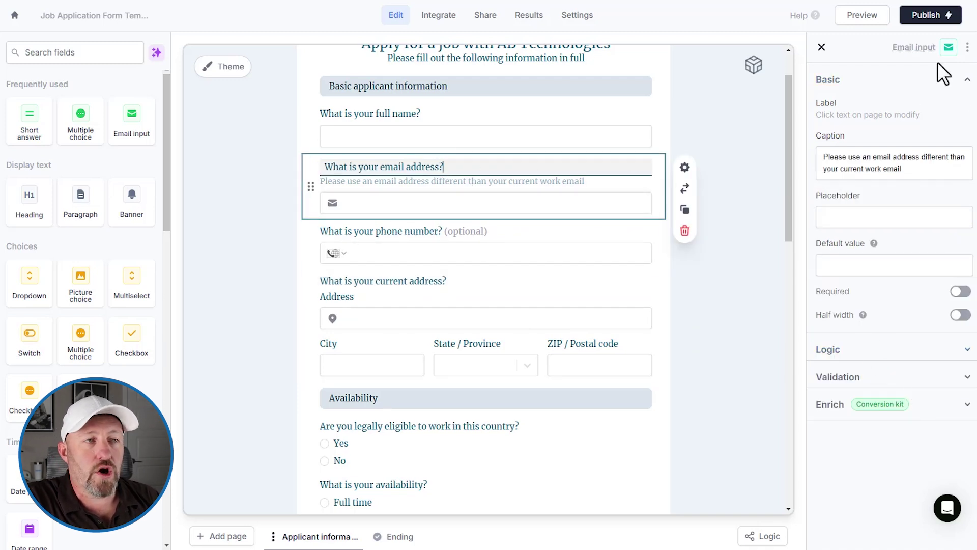
pyautogui.click(961, 291)
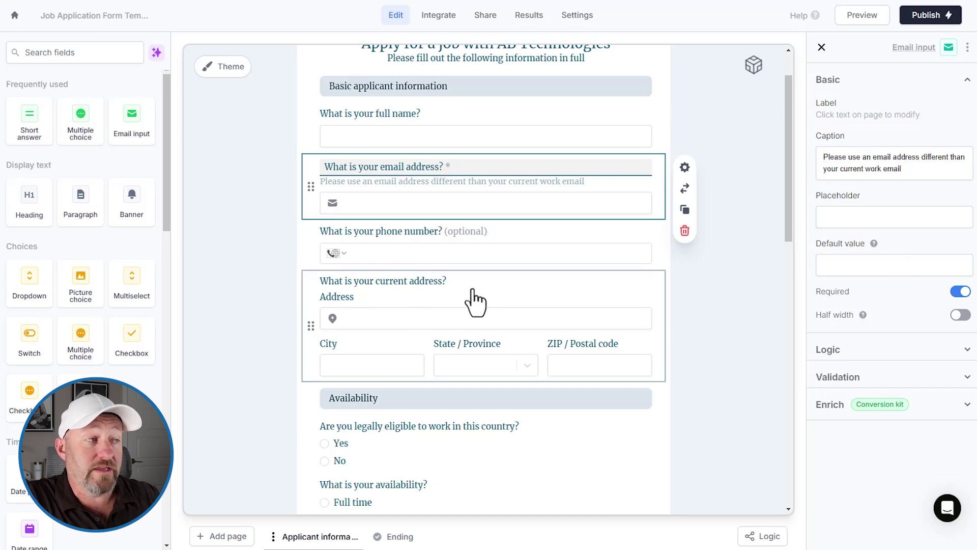
pyautogui.click(416, 308)
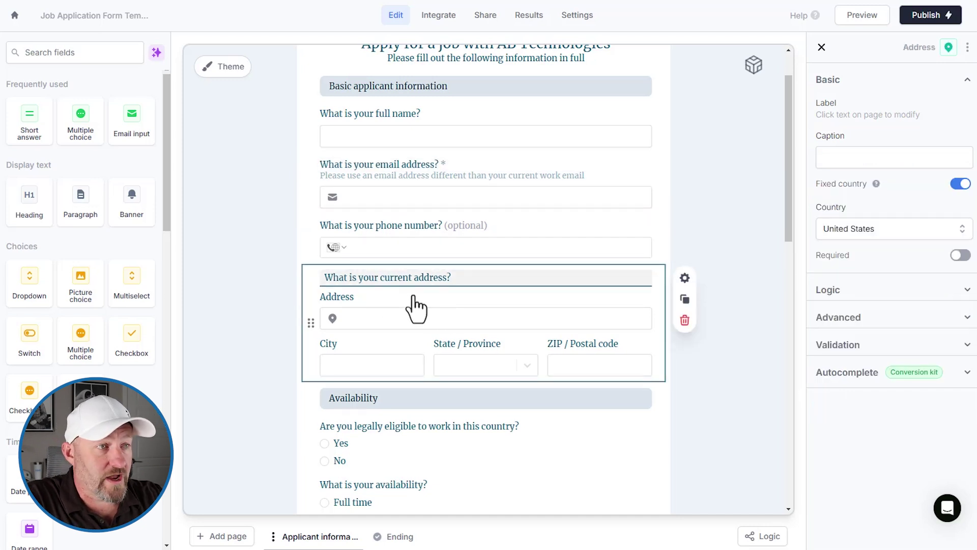
pyautogui.click(847, 293)
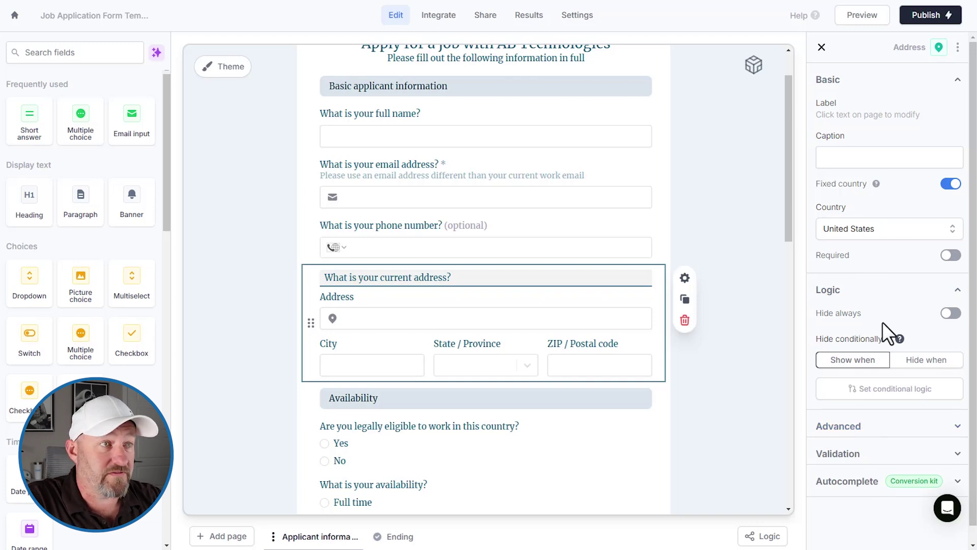
pyautogui.click(891, 425)
pyautogui.scroll(-5, 886, 407)
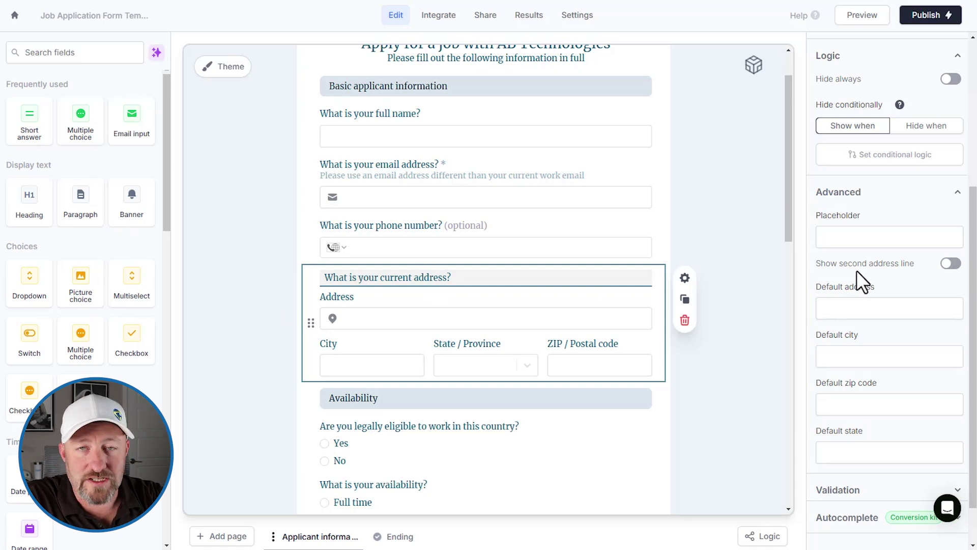
pyautogui.click(881, 191)
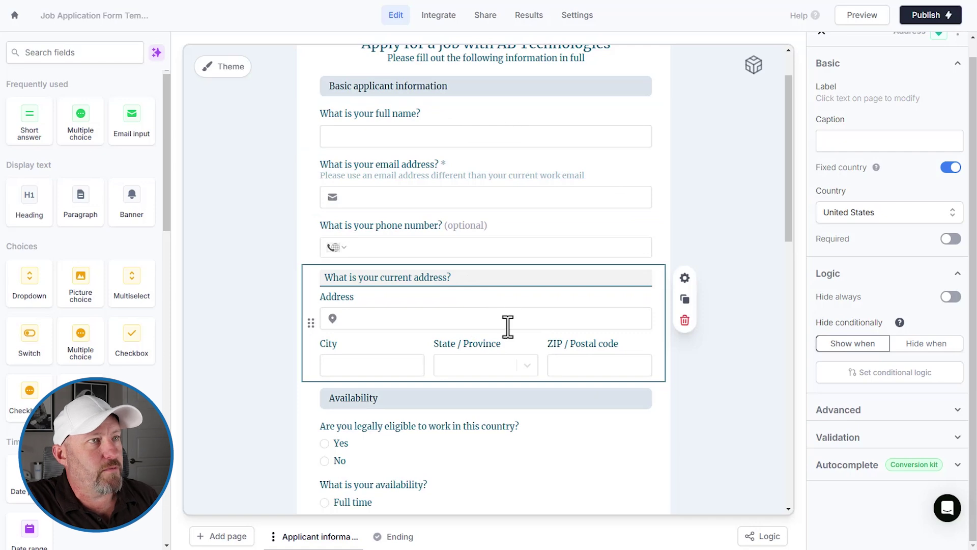
# Publish the job application form, dismiss the published popup, and go to Integrate.
pyautogui.click(923, 18)
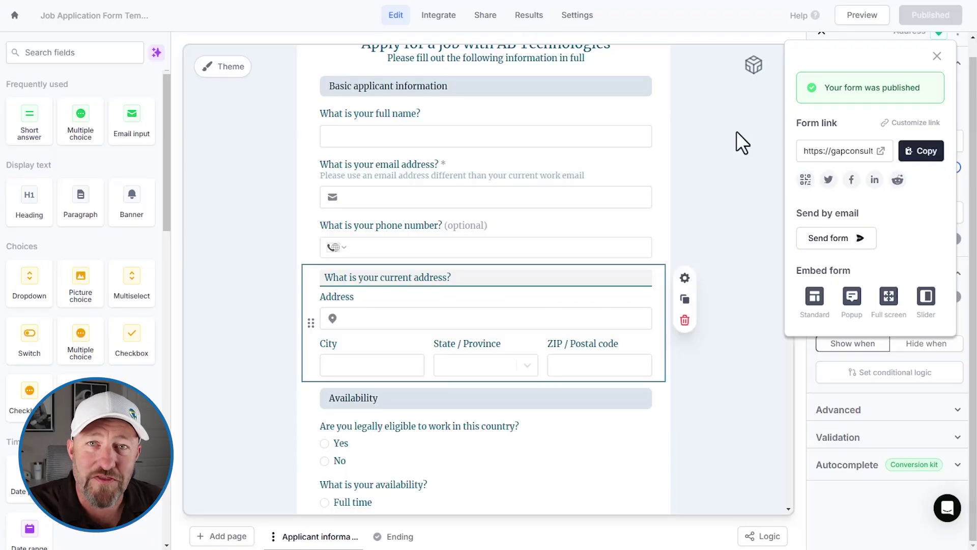
pyautogui.click(737, 131)
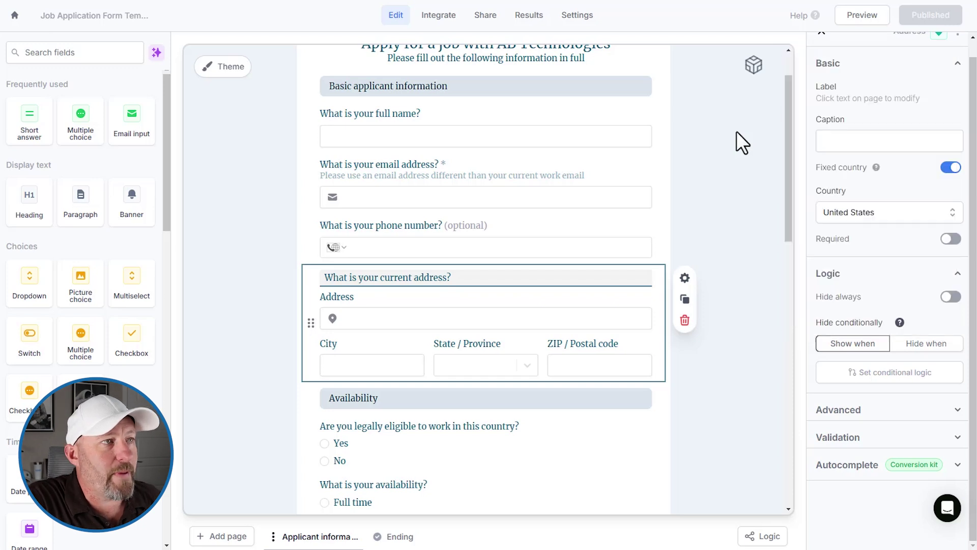
pyautogui.click(439, 15)
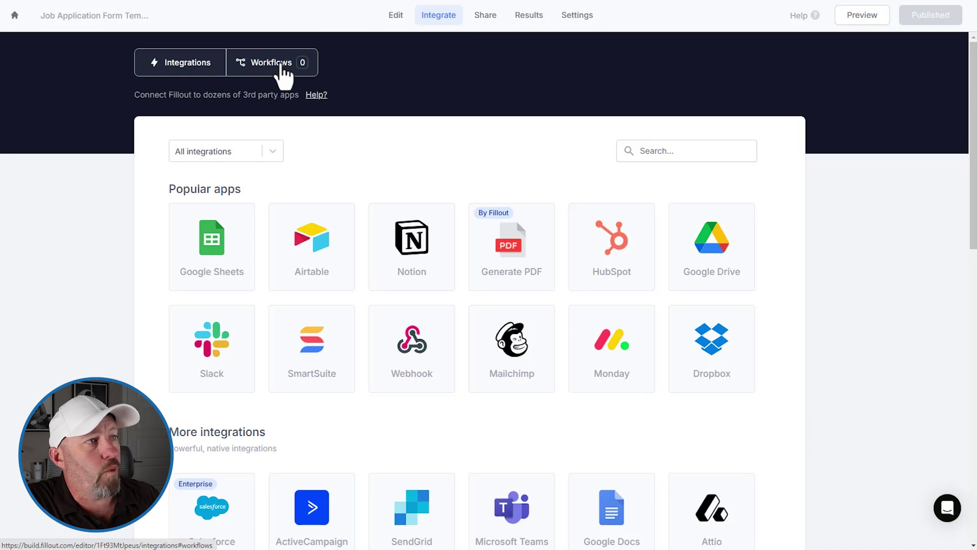
# Compare the Integrations and Workflows lists, then preview the Approve or reject workflow template.
pyautogui.click(280, 65)
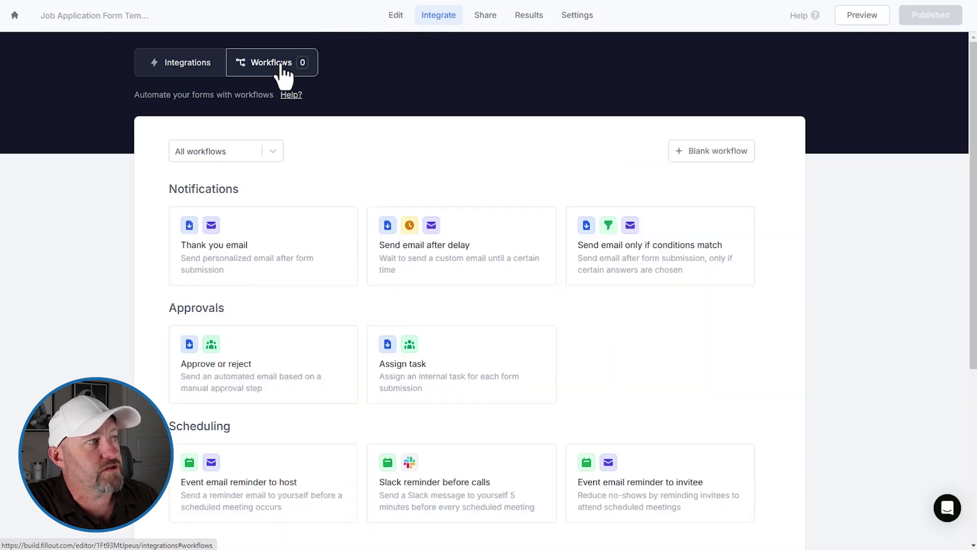
pyautogui.click(182, 69)
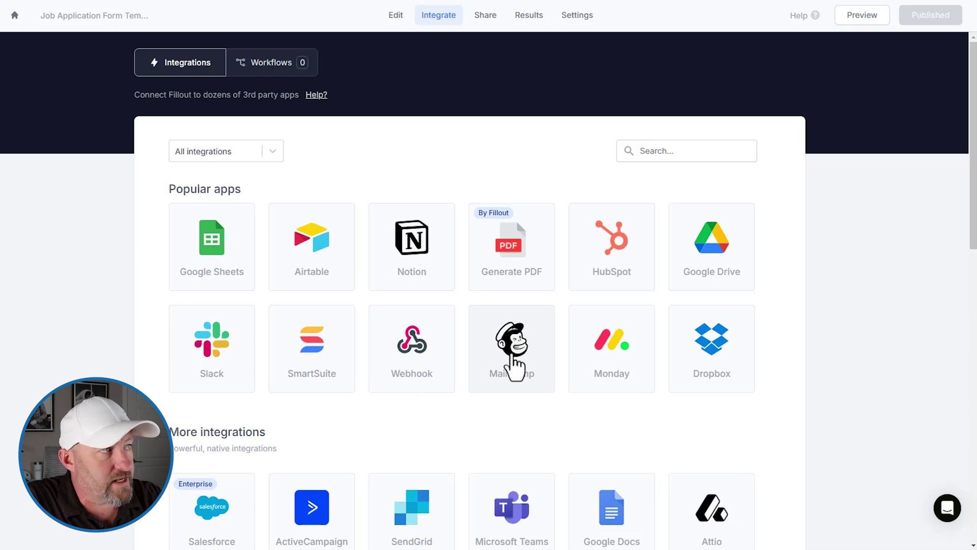
pyautogui.click(285, 71)
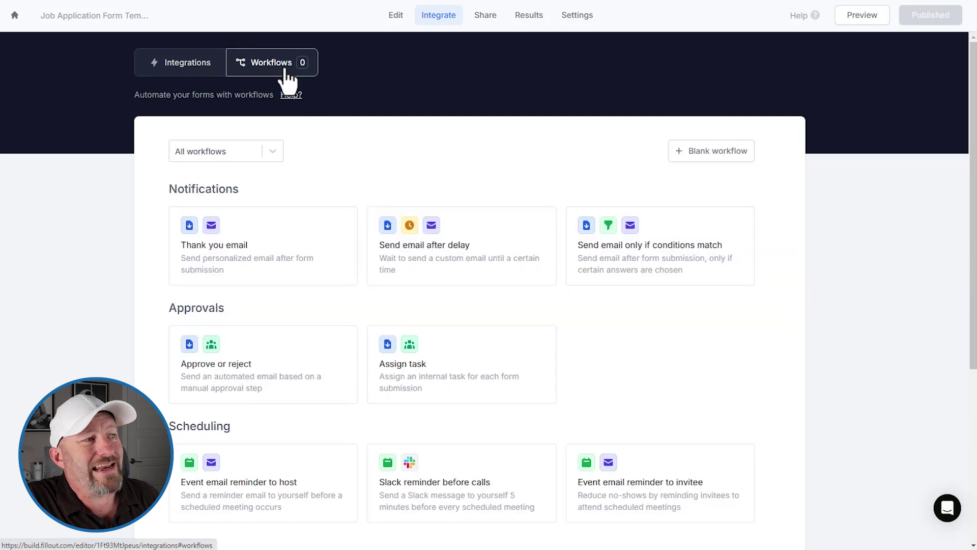
pyautogui.click(195, 395)
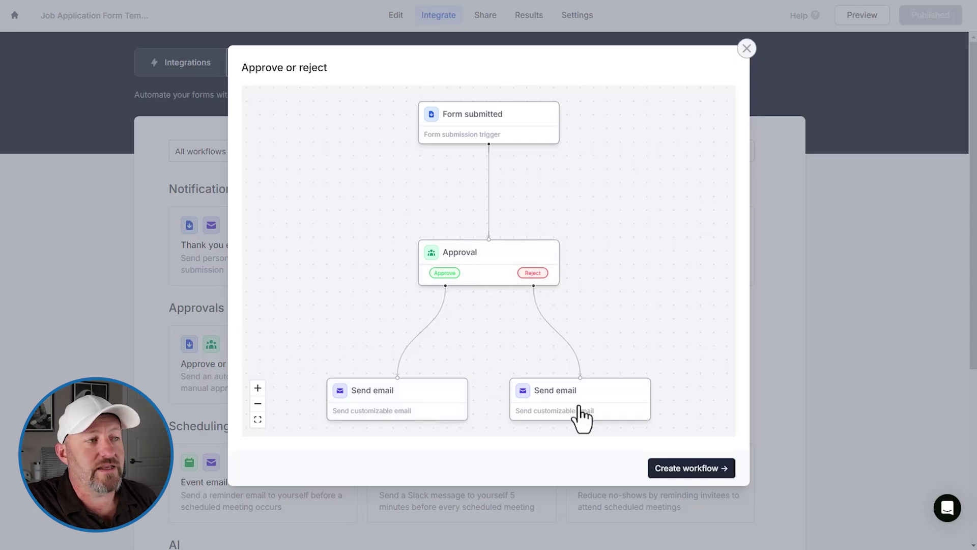
# Create the Approve or reject workflow from the template preview.
pyautogui.click(692, 469)
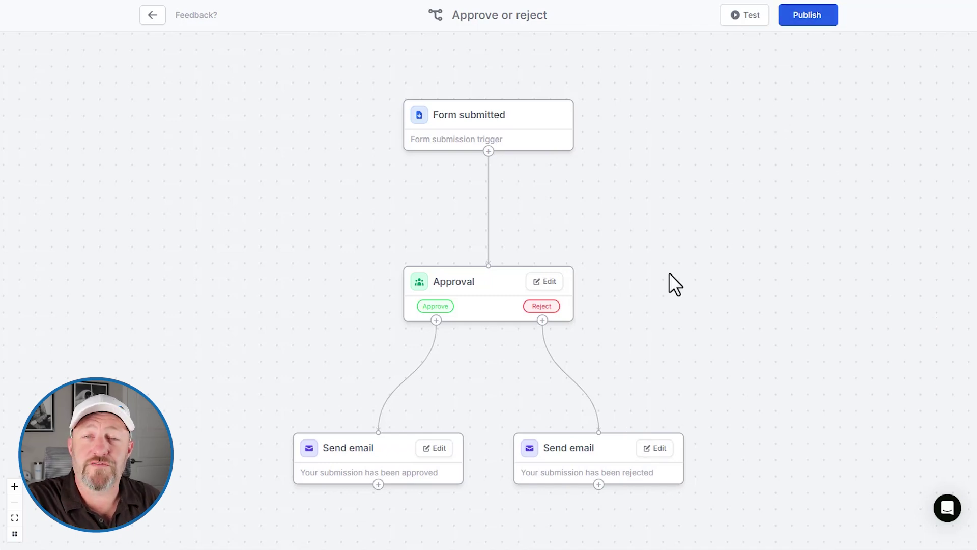
# Open the approved email, try the Dark then Light themes, and set its style to Basic.
pyautogui.click(435, 449)
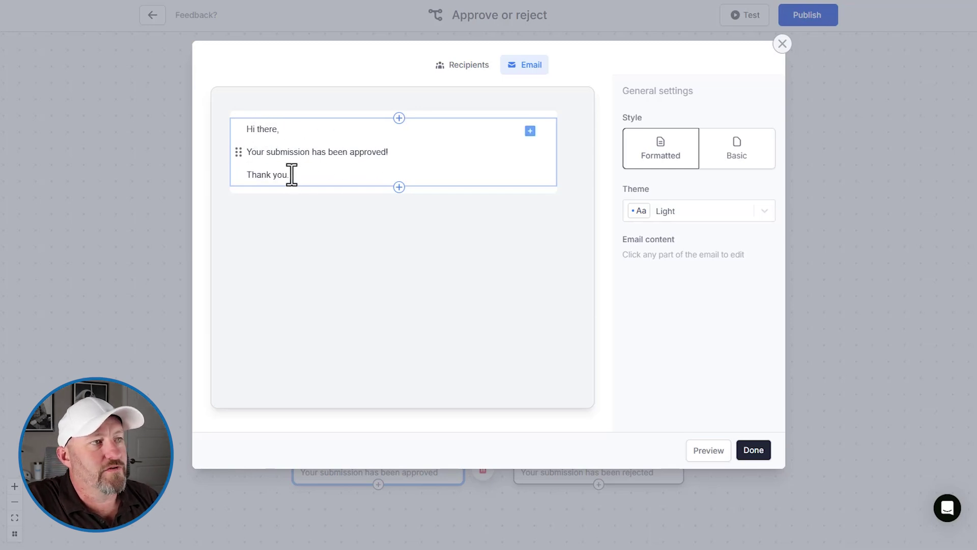
pyautogui.click(668, 211)
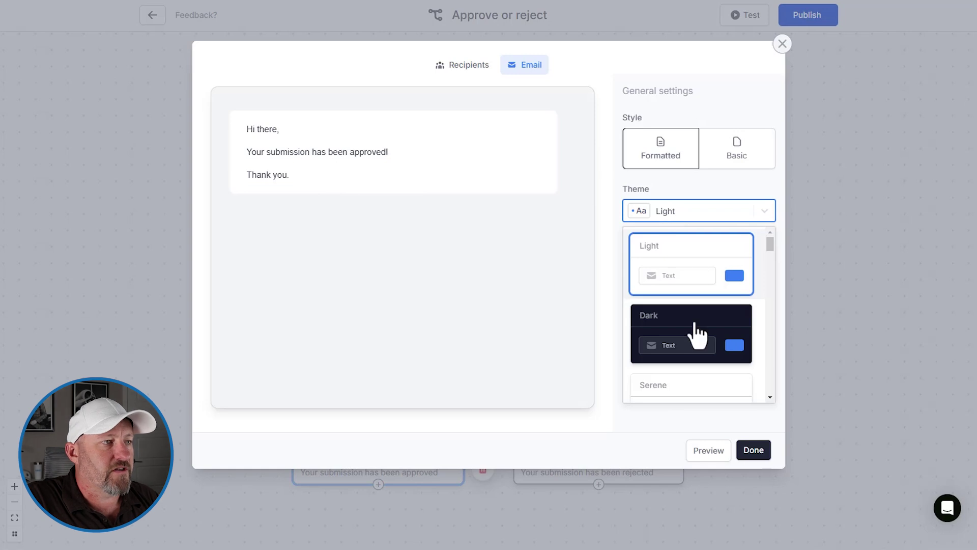
pyautogui.click(696, 332)
pyautogui.click(690, 212)
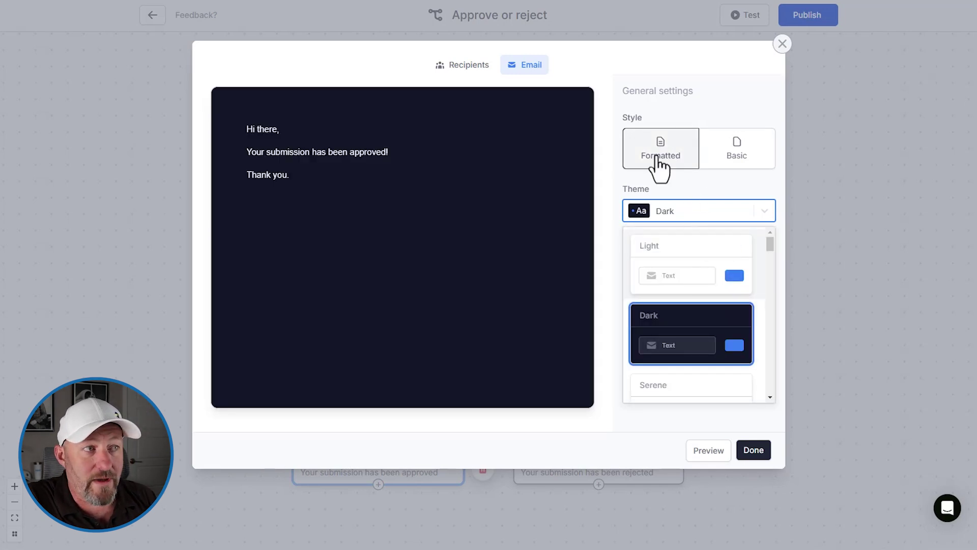
pyautogui.click(674, 277)
pyautogui.click(718, 154)
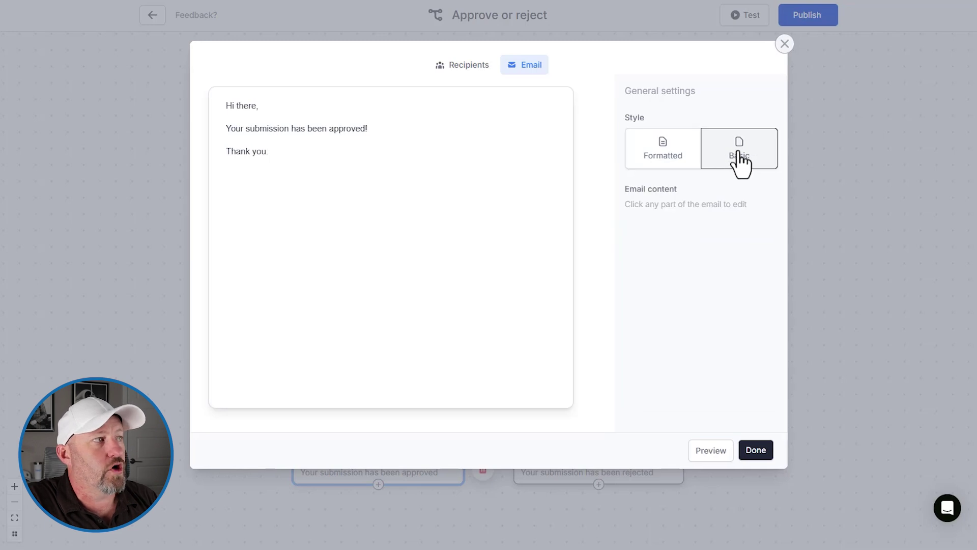
pyautogui.click(464, 71)
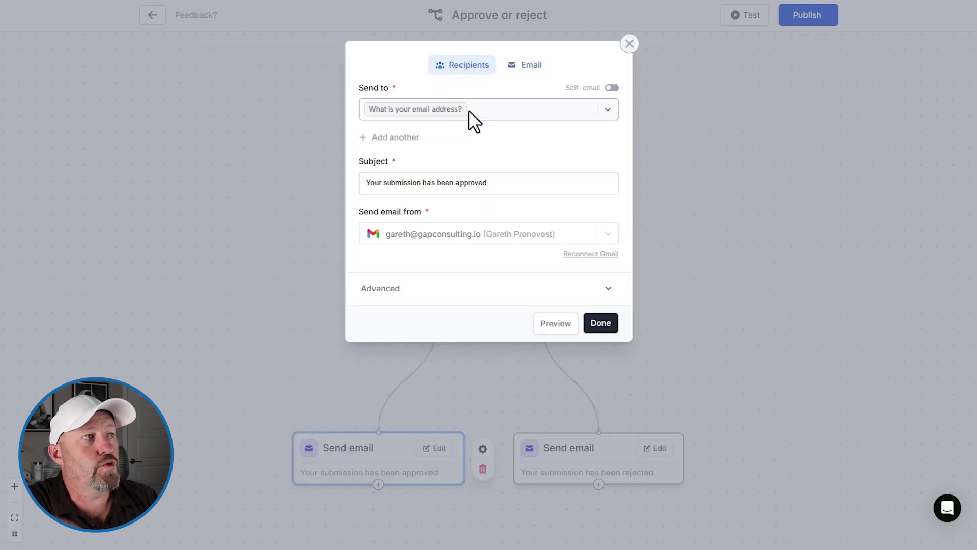
pyautogui.moveTo(468, 110)
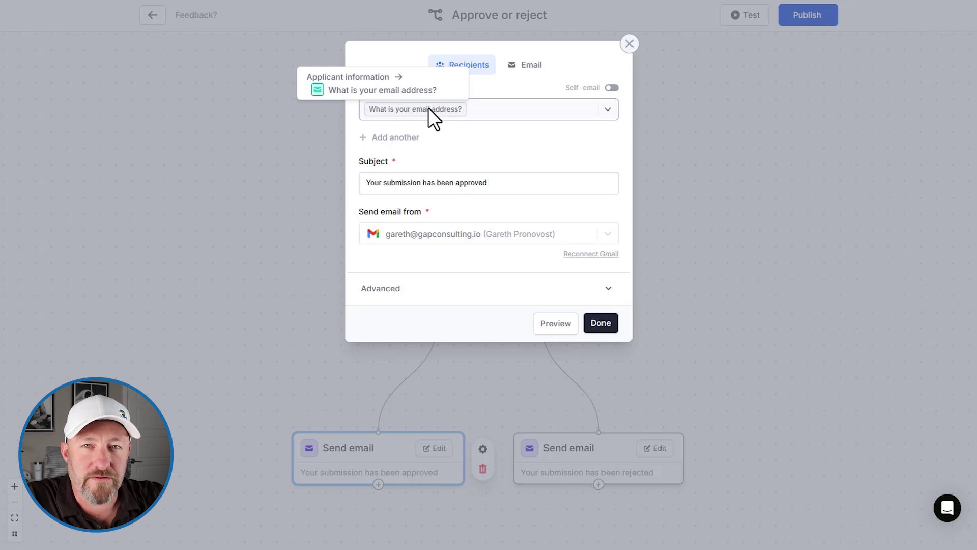
pyautogui.click(463, 240)
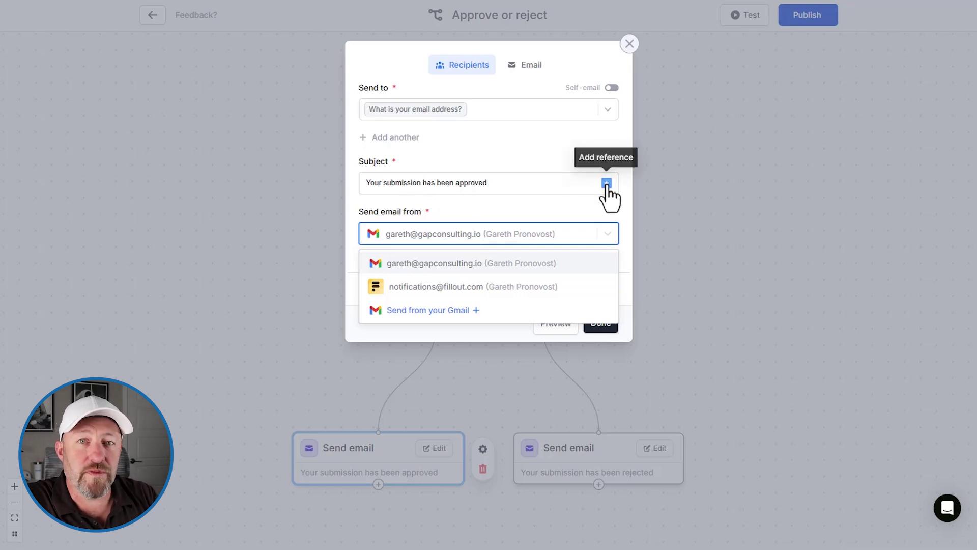
pyautogui.click(606, 183)
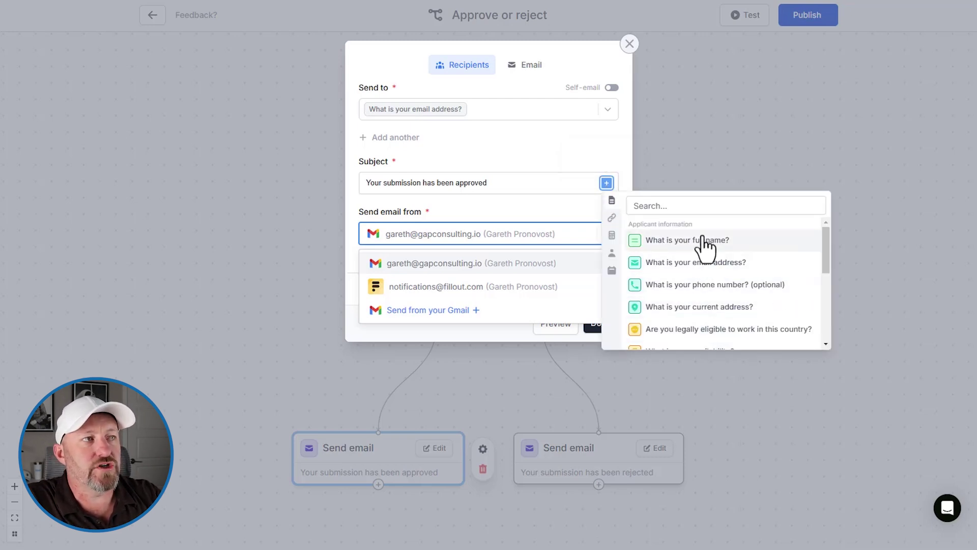
pyautogui.click(575, 159)
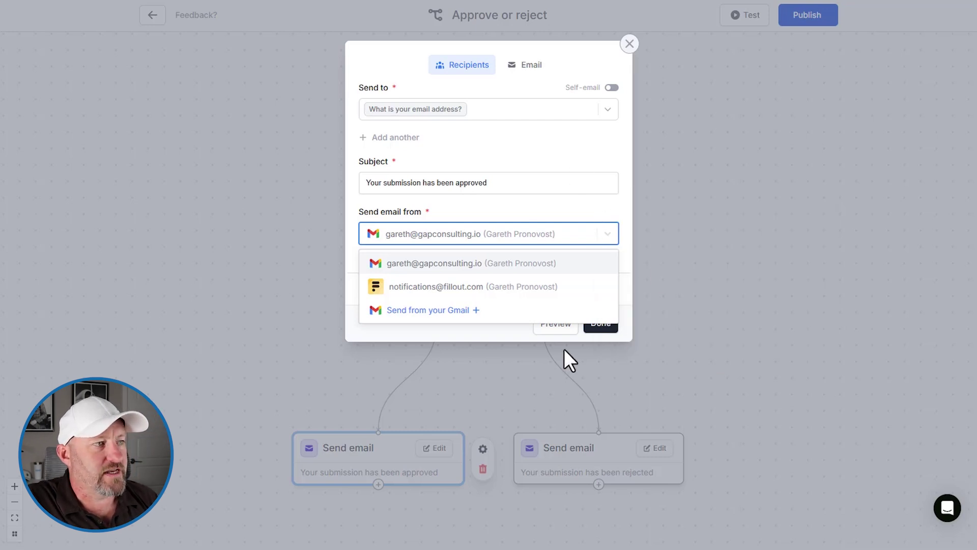
pyautogui.click(475, 264)
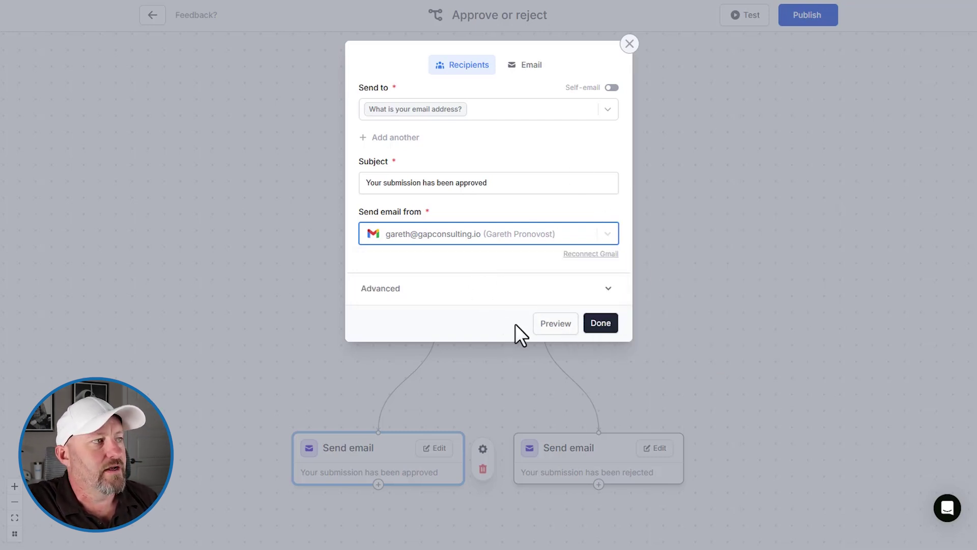
pyautogui.click(524, 293)
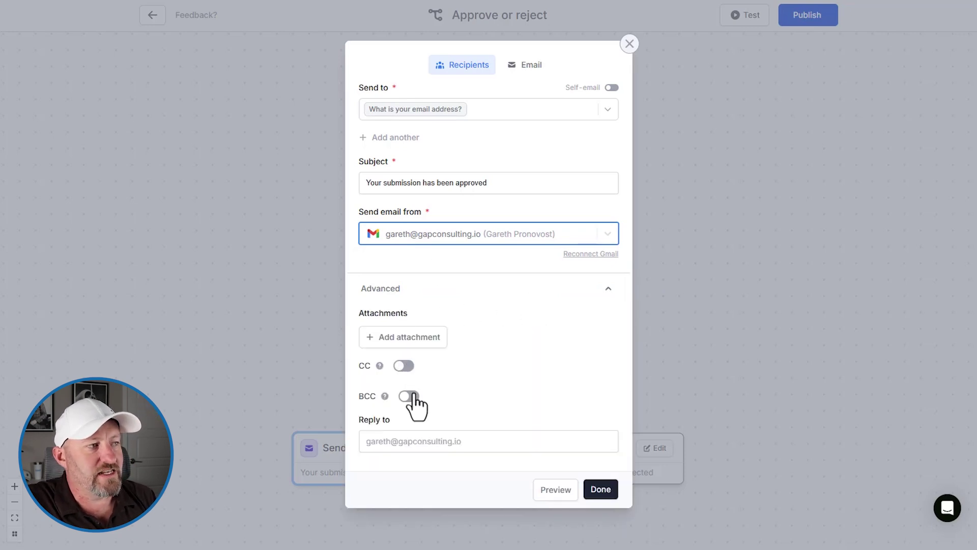
pyautogui.moveTo(414, 443)
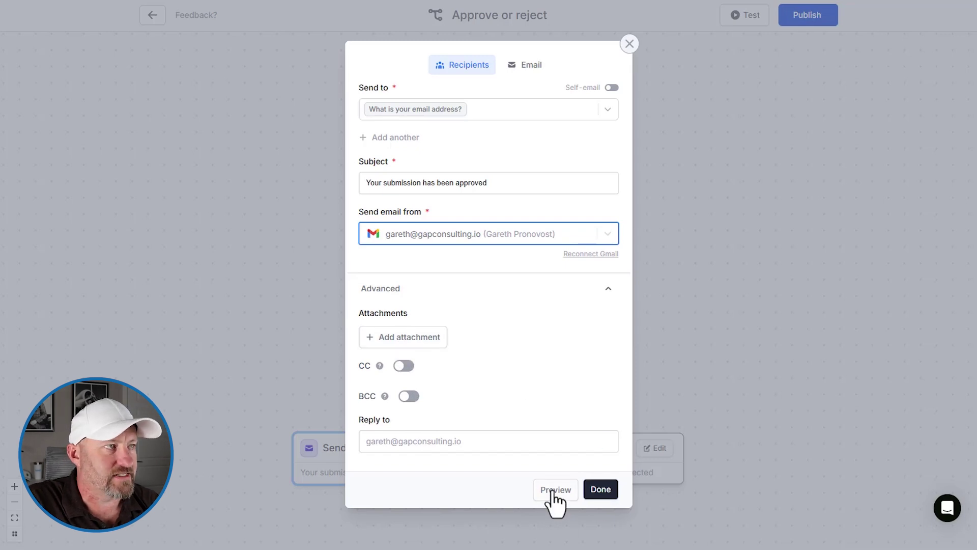
# Add 'Thanks for applying!' to the approved email's message body.
pyautogui.click(529, 66)
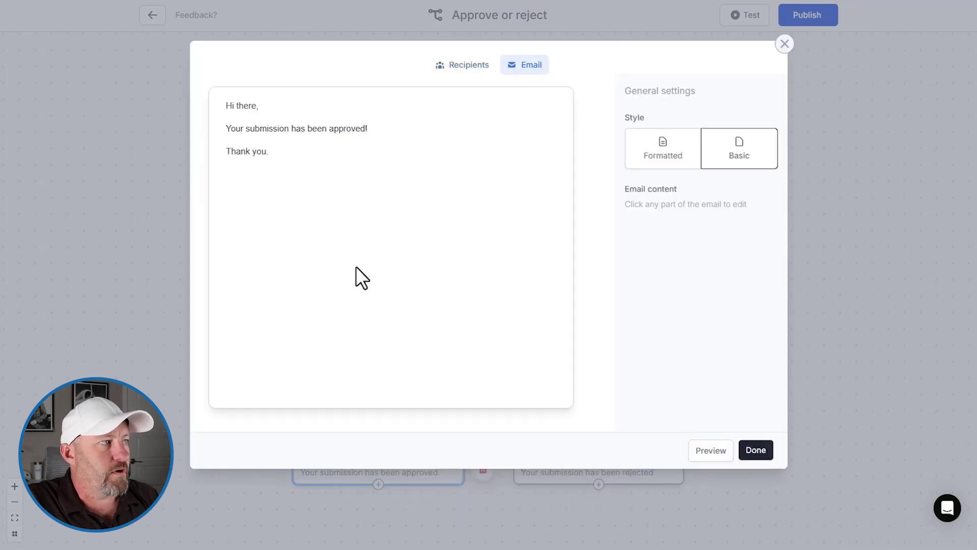
pyautogui.click(381, 128)
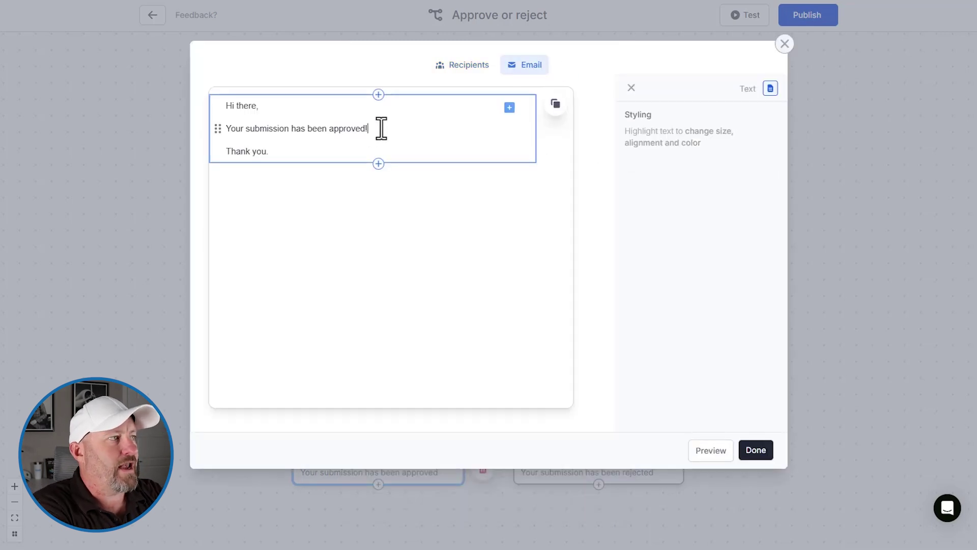
pyautogui.write('Thanks ')
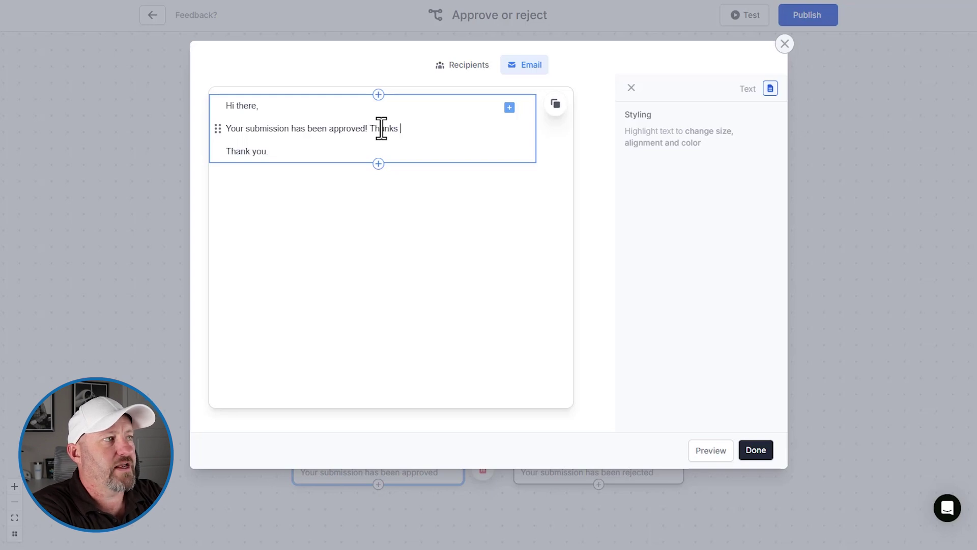
pyautogui.write('for applying!')
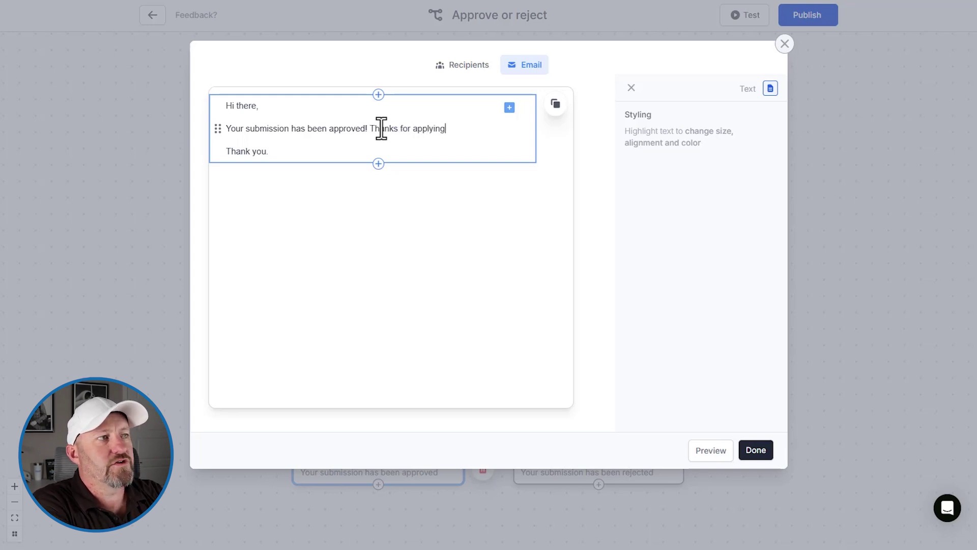
# Replace 'there' in the greeting with the applicant's full-name reference and close the editor.
pyautogui.click(510, 107)
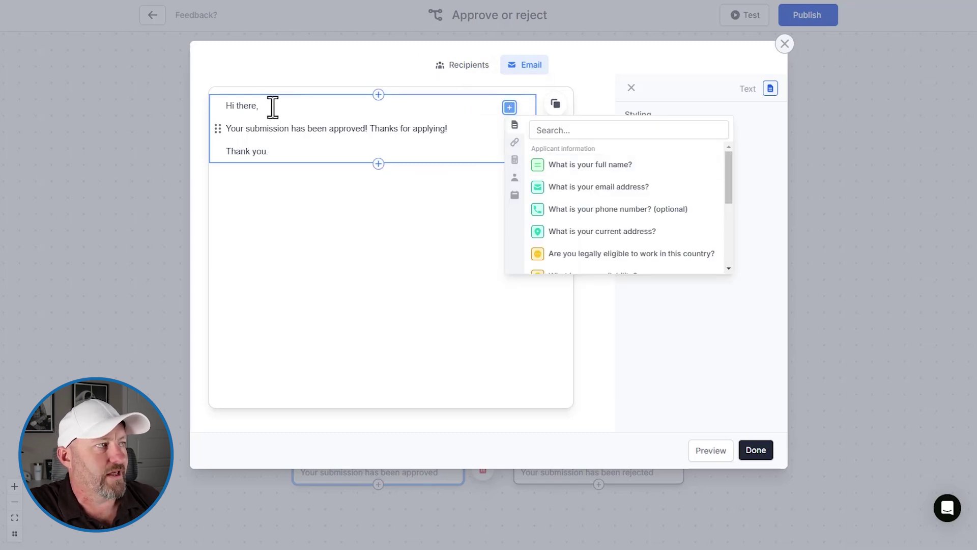
pyautogui.click(244, 106)
pyautogui.doubleClick(244, 105)
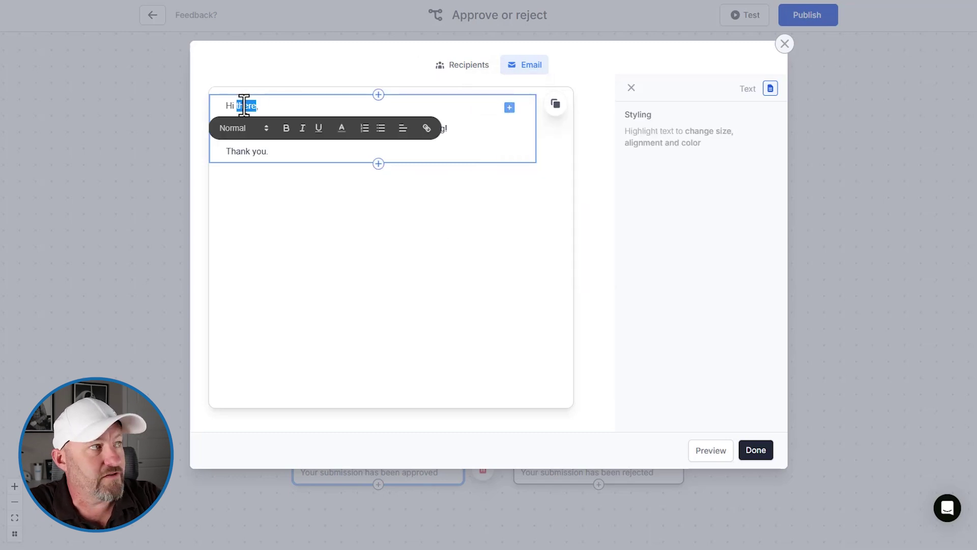
pyautogui.press('BackSpace')
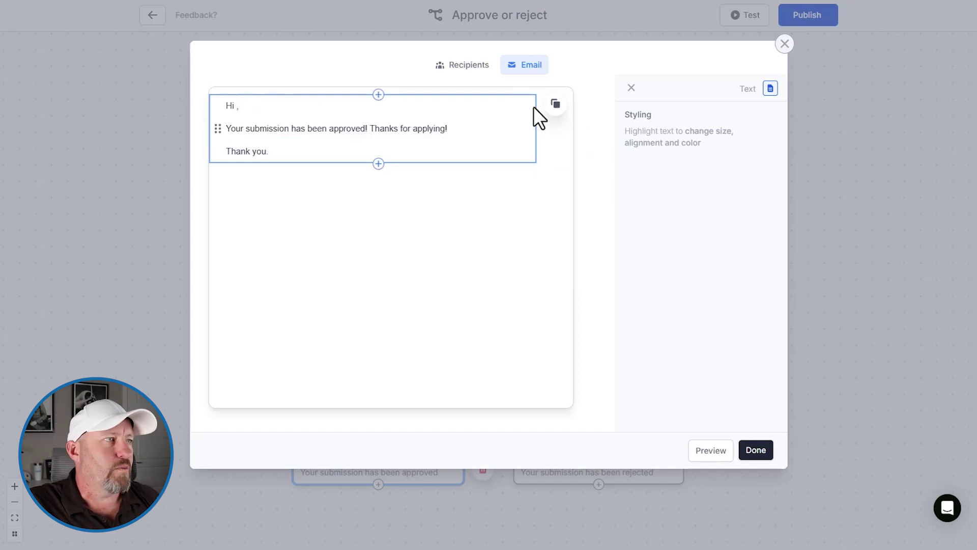
pyautogui.click(509, 107)
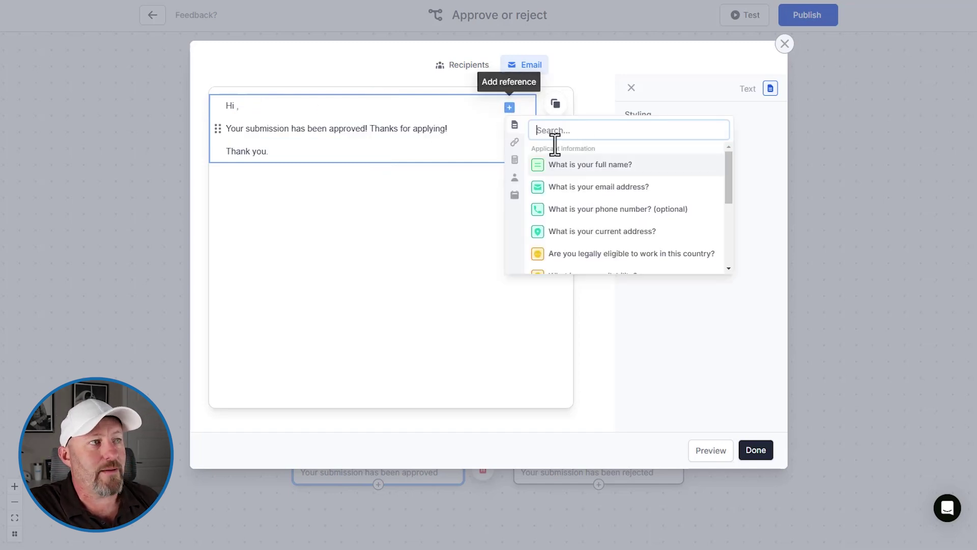
pyautogui.click(571, 166)
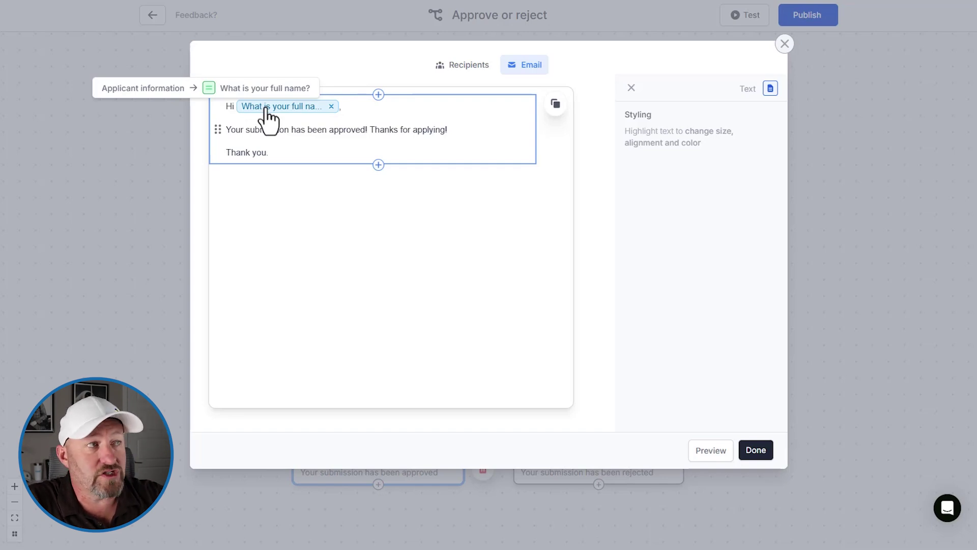
pyautogui.click(756, 450)
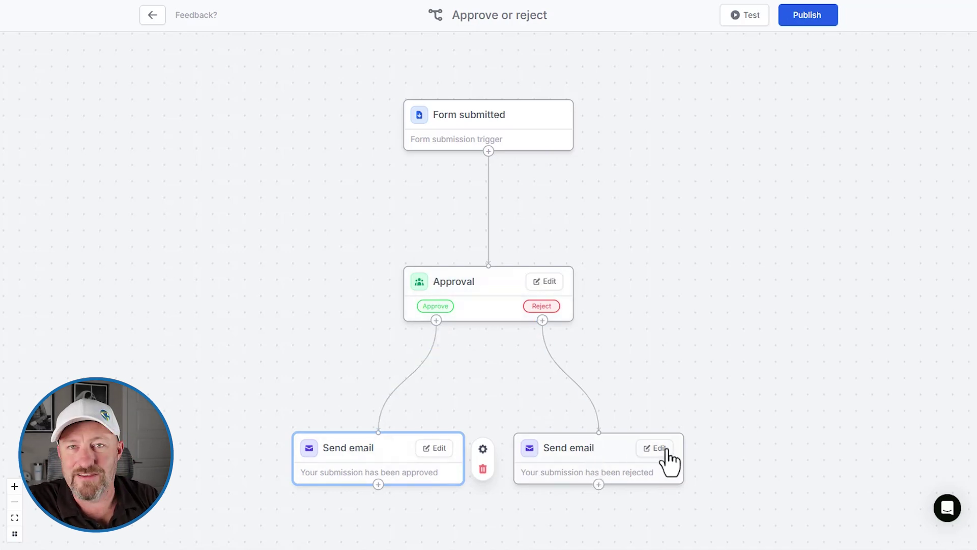
# Publish the workflow, create a sample submission, and run a test of it.
pyautogui.click(810, 15)
pyautogui.click(567, 150)
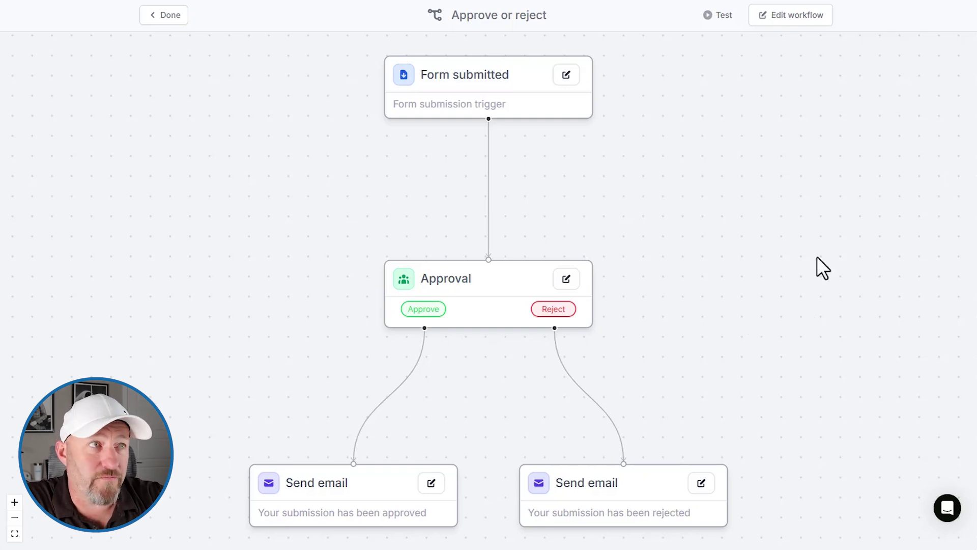
pyautogui.click(723, 15)
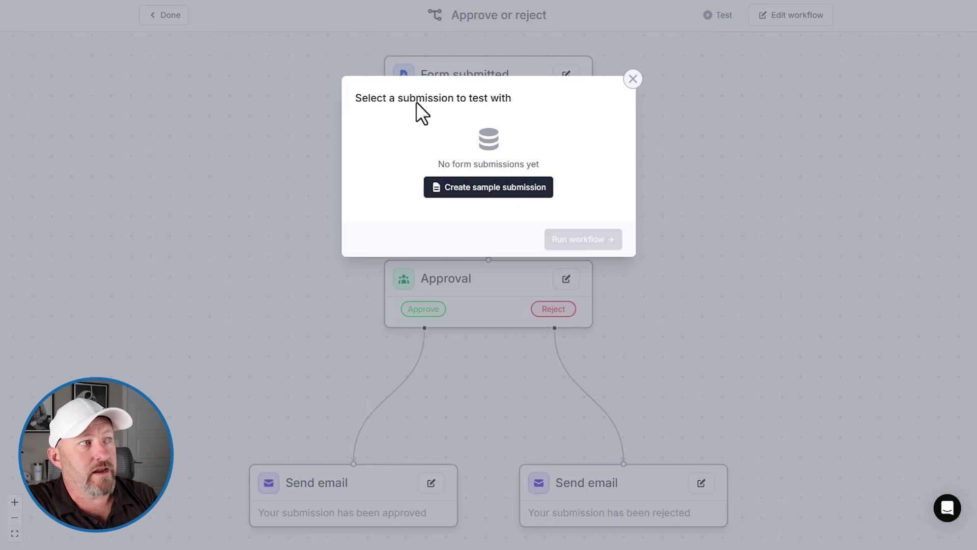
pyautogui.click(477, 188)
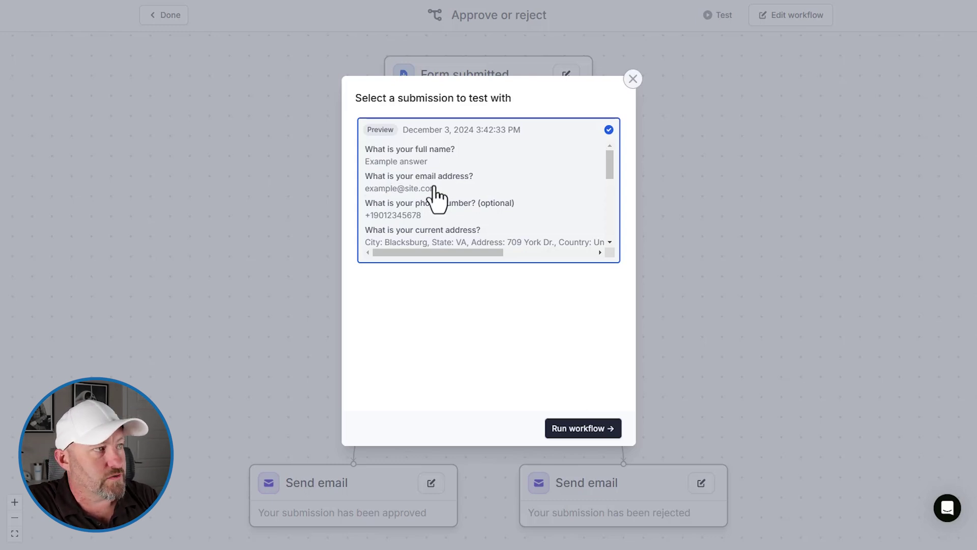
pyautogui.scroll(-10, 440, 213)
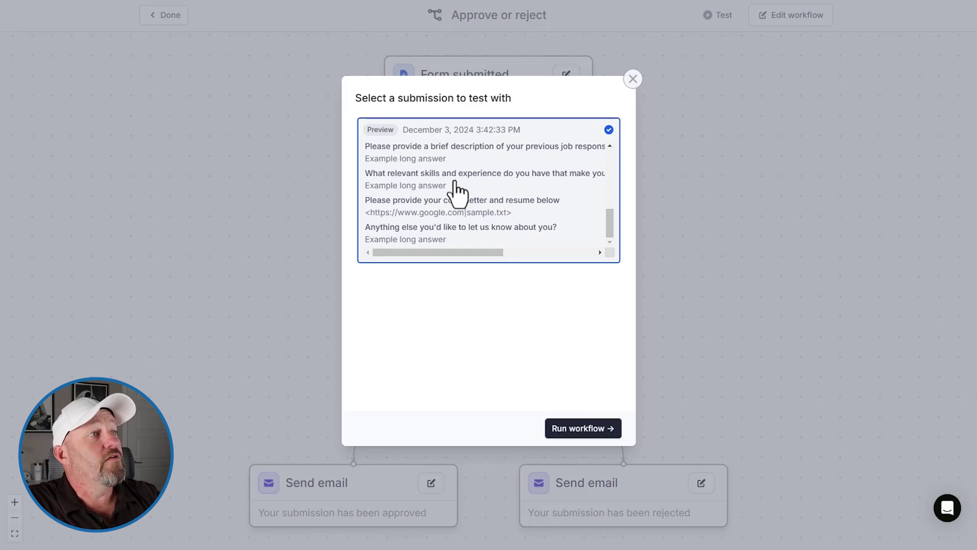
pyautogui.scroll(8, 469, 192)
pyautogui.scroll(2, 469, 192)
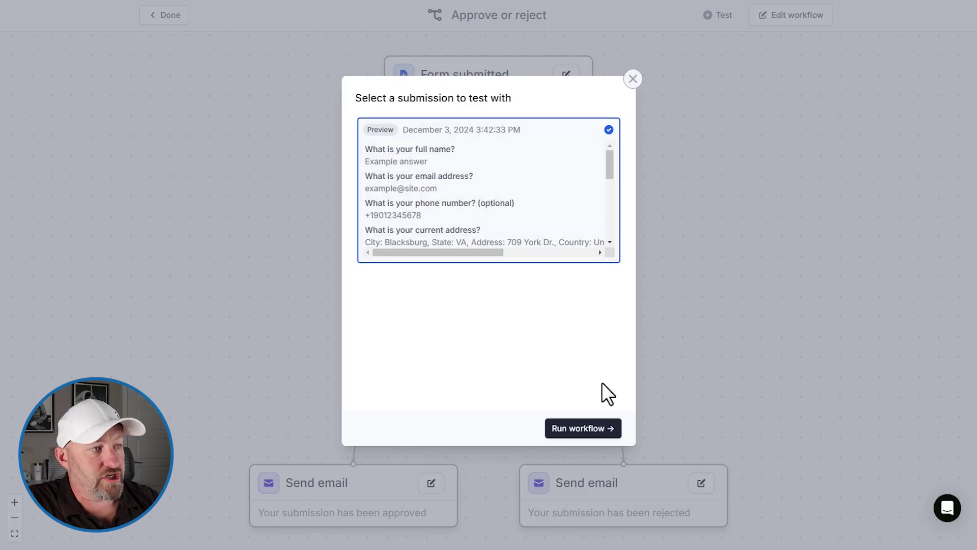
pyautogui.click(580, 428)
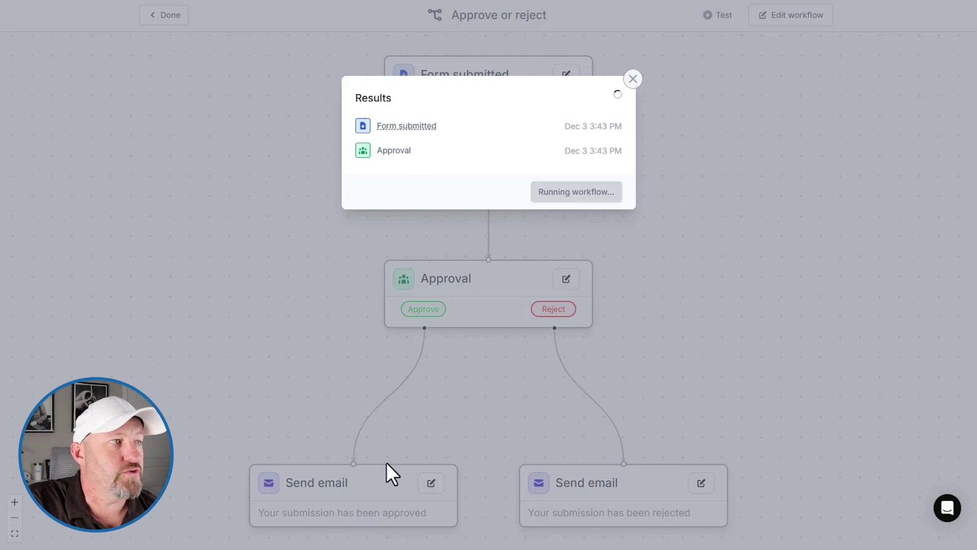
# Close the test-run results log to return to the workflow canvas.
pyautogui.click(633, 79)
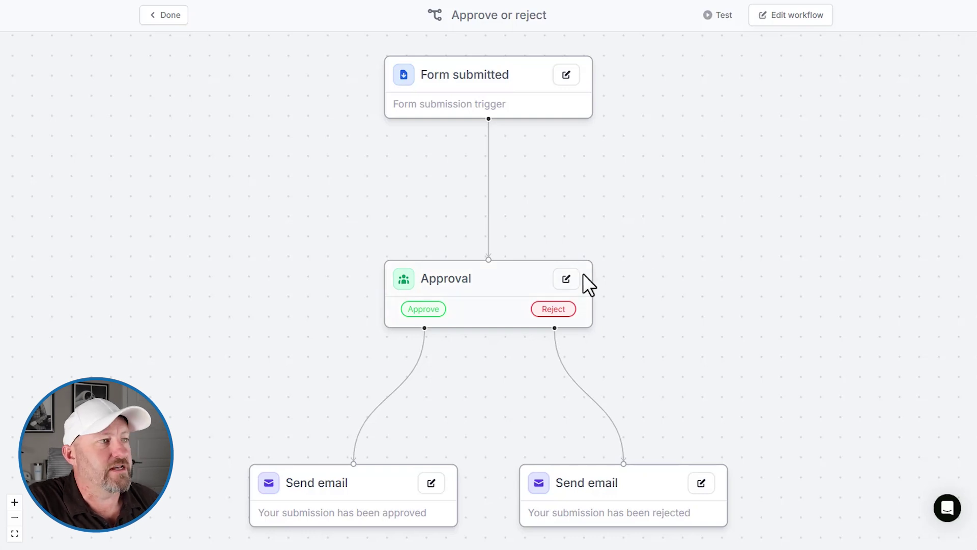
# Try Slack DM and Slack channel, then set the Approval step back to email and save.
pyautogui.click(567, 279)
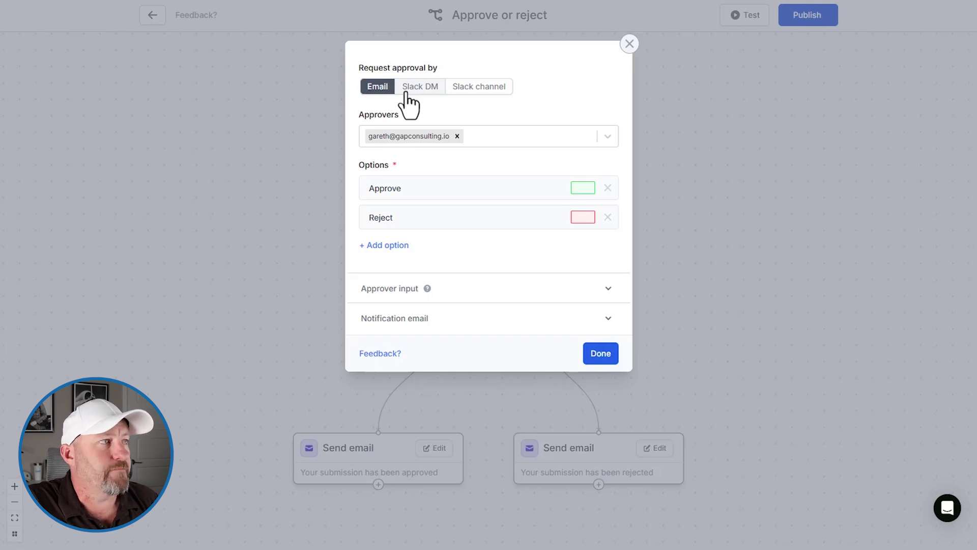
pyautogui.click(406, 94)
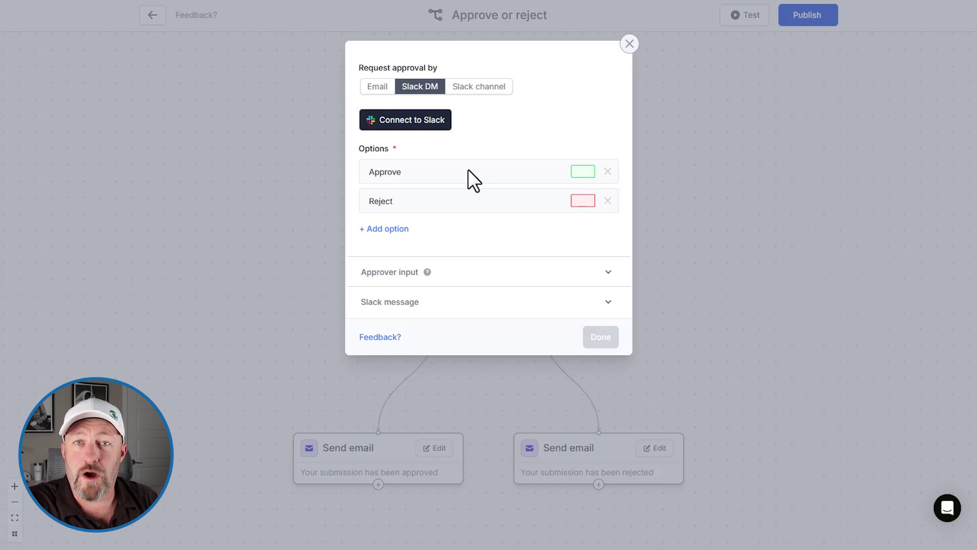
pyautogui.click(477, 89)
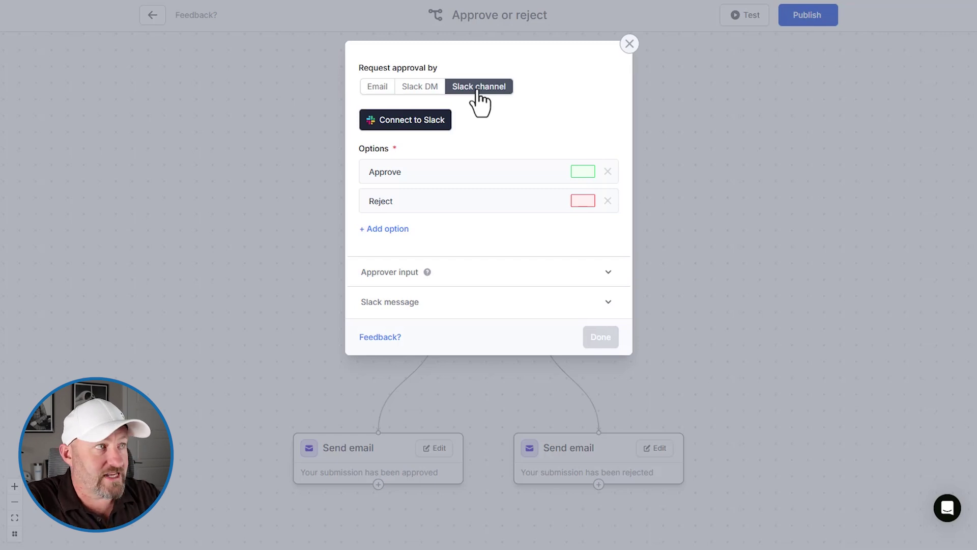
pyautogui.click(374, 87)
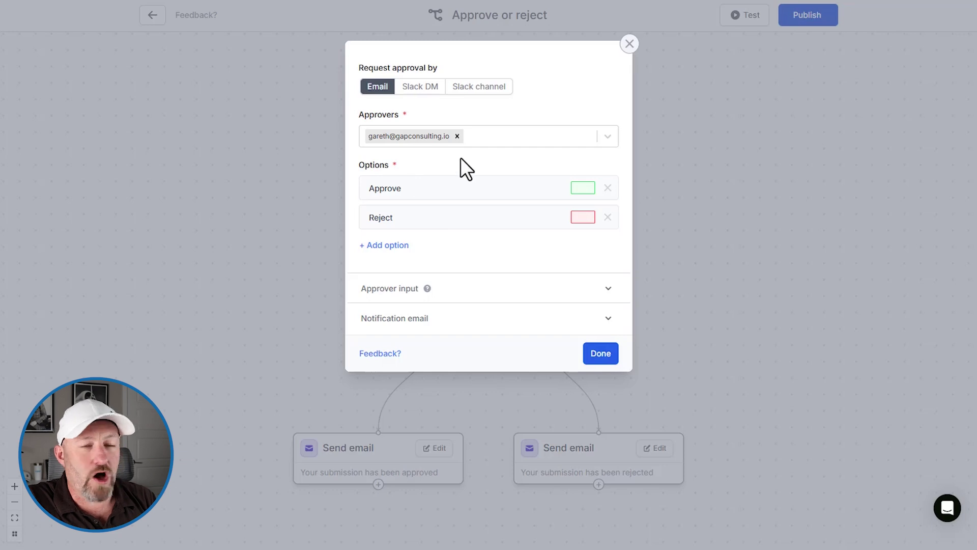
pyautogui.click(598, 354)
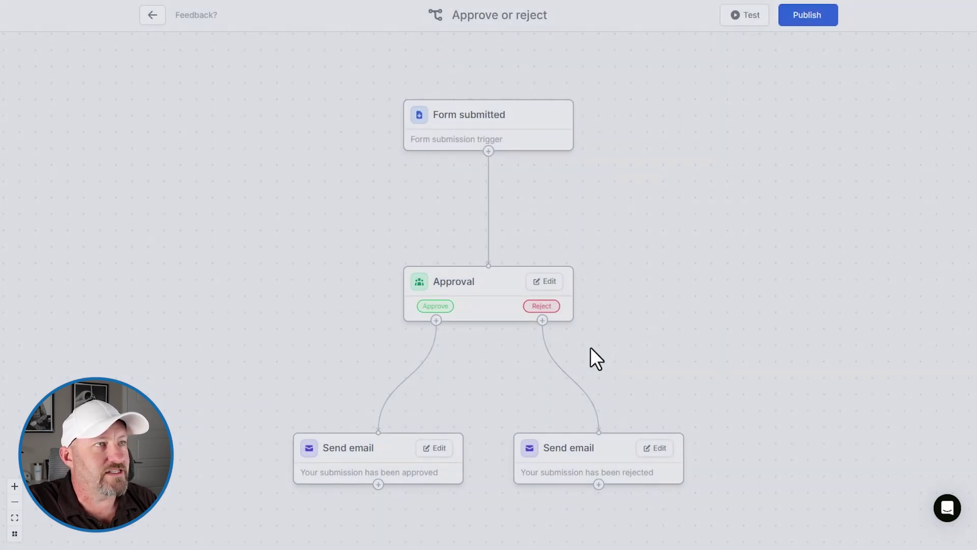
# Republish the workflow and rerun the test with the sample submission.
pyautogui.click(813, 19)
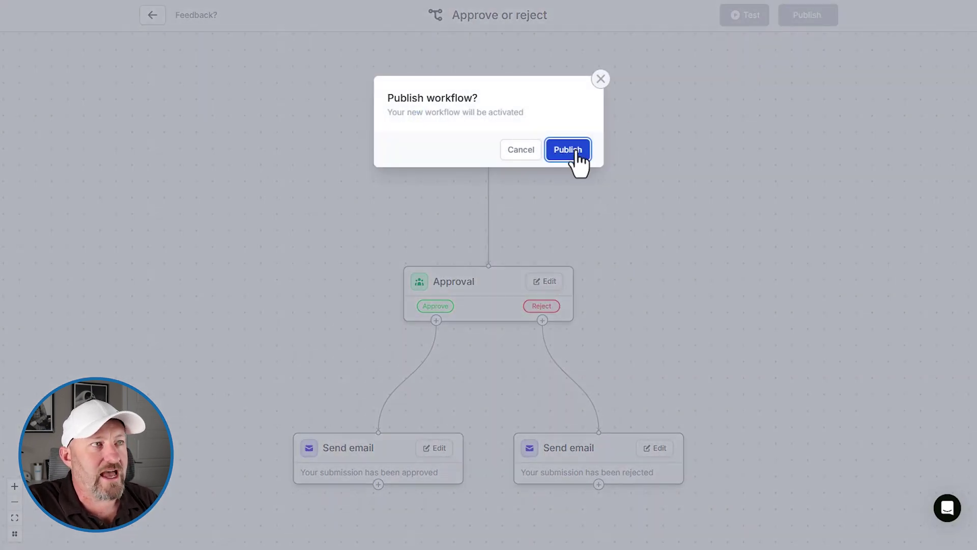
pyautogui.click(570, 149)
pyautogui.click(725, 15)
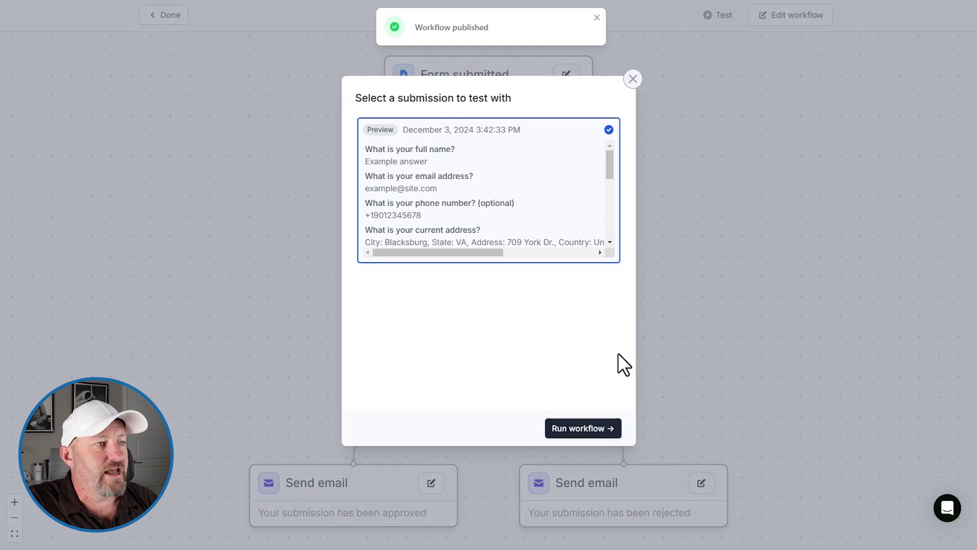
pyautogui.click(569, 432)
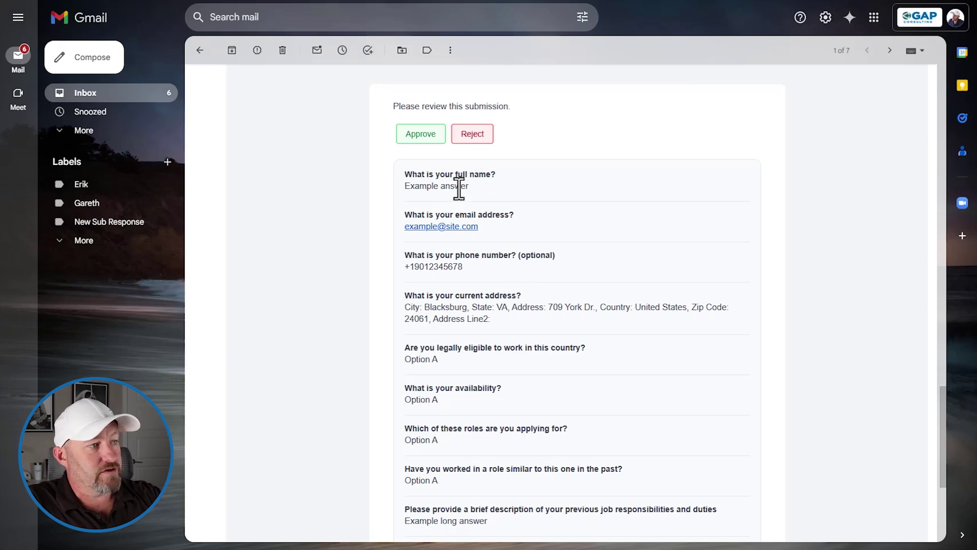
# Approve the test submission from Fillout's approval email in Gmail.
pyautogui.scroll(-2, 527, 425)
pyautogui.scroll(4, 519, 432)
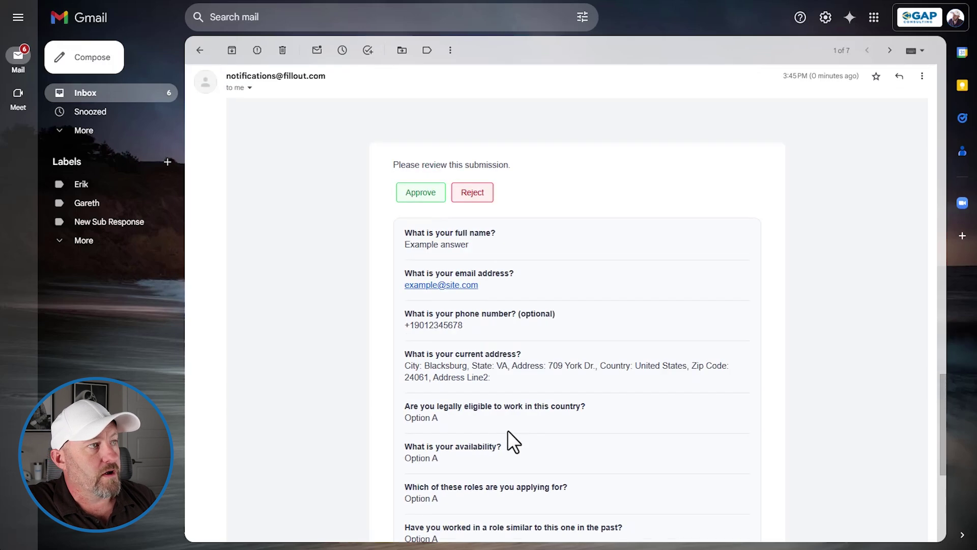
pyautogui.click(434, 195)
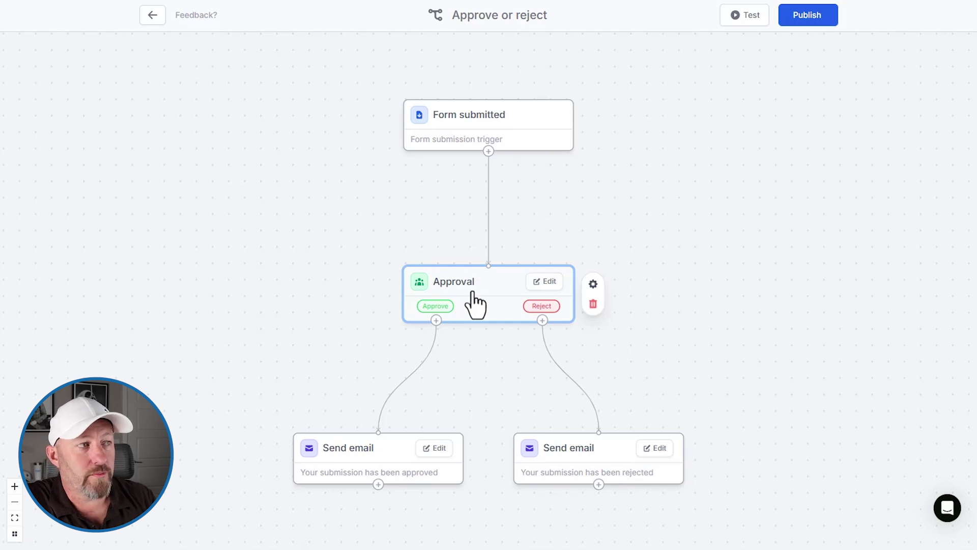
# Reopen the Approval step, browse the approver list, and keep requests going by email.
pyautogui.click(547, 281)
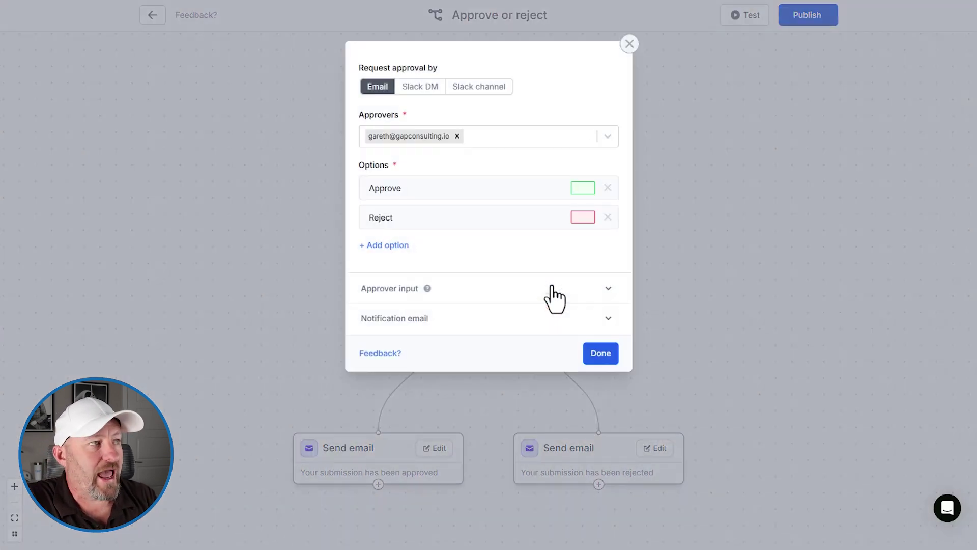
pyautogui.click(487, 136)
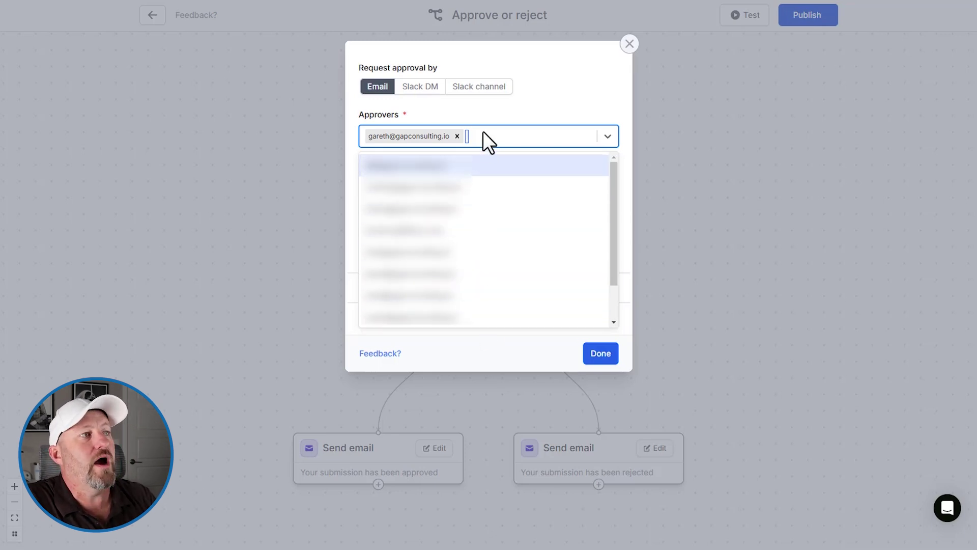
pyautogui.click(491, 117)
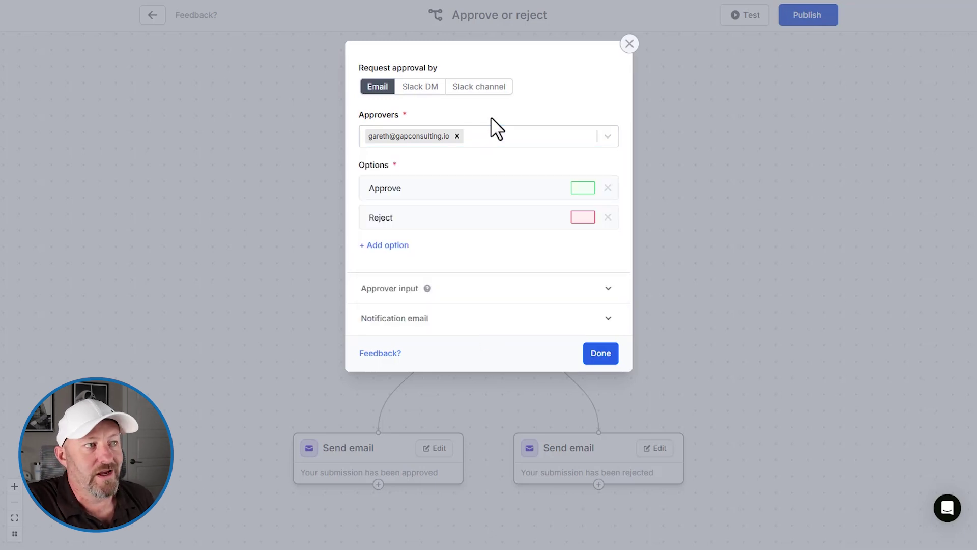
pyautogui.click(416, 86)
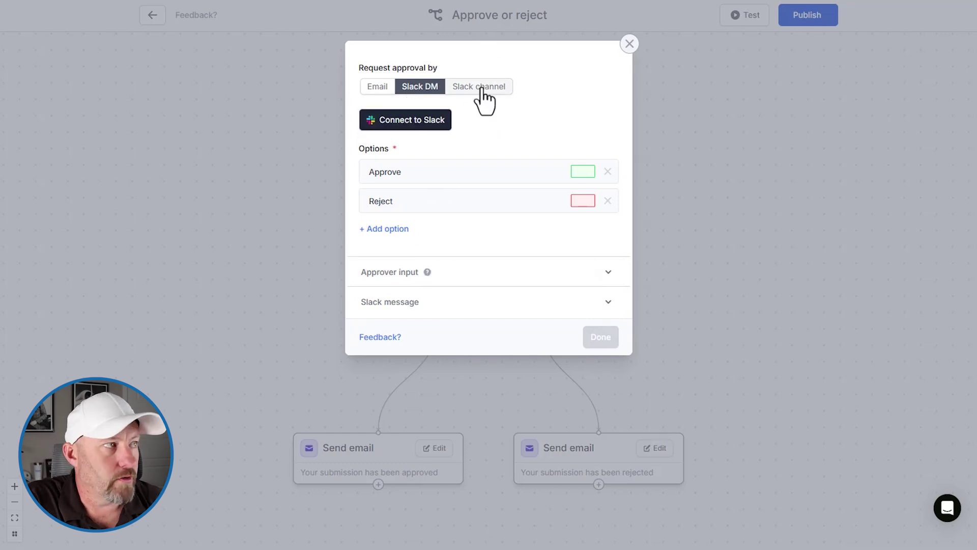
pyautogui.click(378, 87)
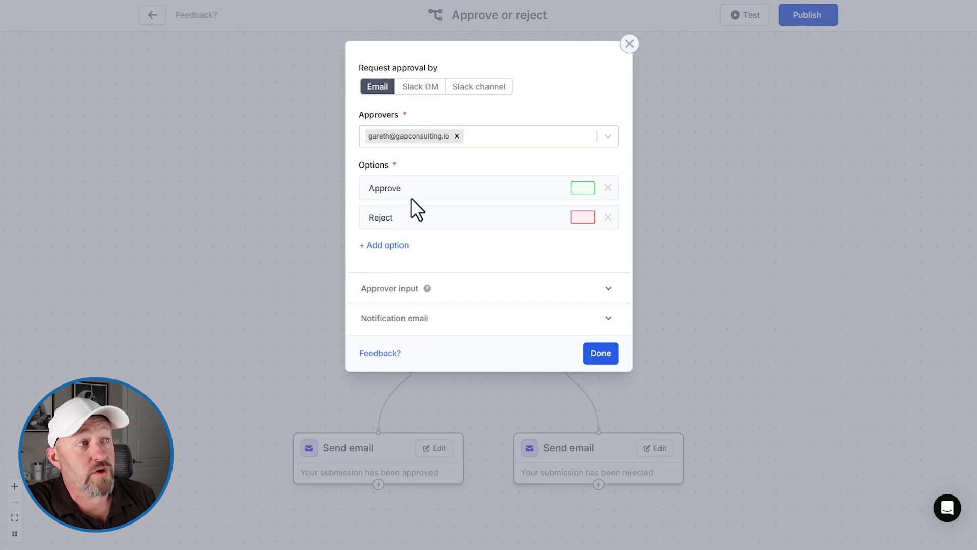
# Rename Approve to Strong Fit and add a yellow Potential Fit approval option.
pyautogui.doubleClick(392, 188)
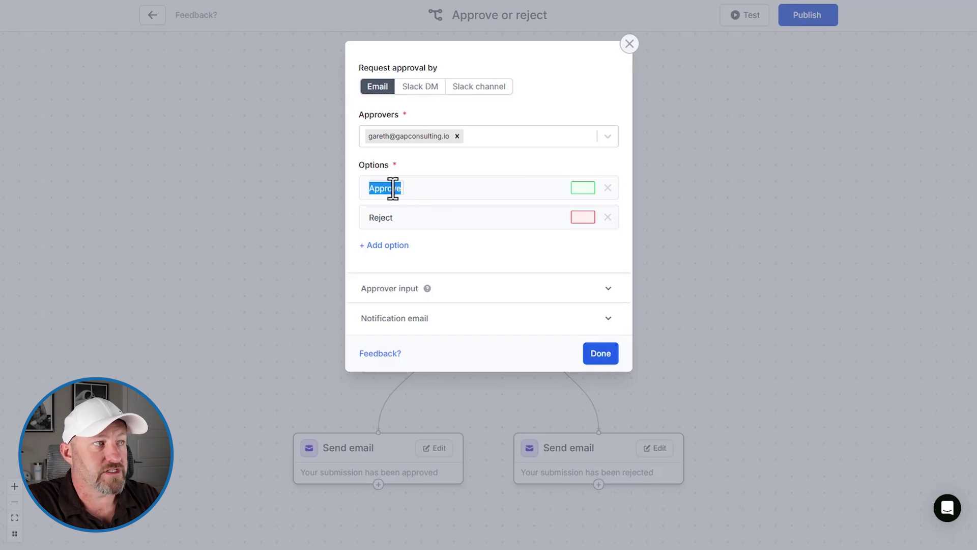
pyautogui.write('Strong Fit')
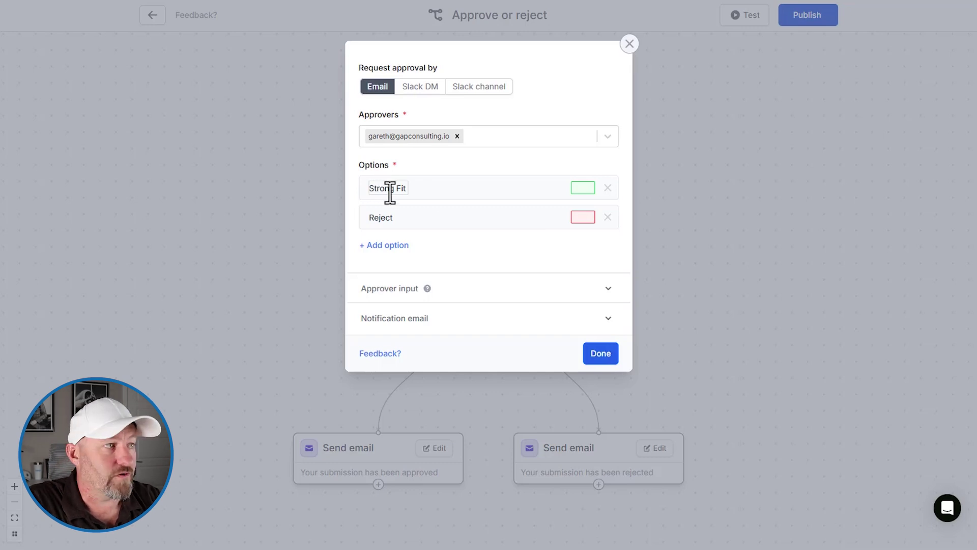
pyautogui.click(395, 245)
pyautogui.tripleClick(394, 246)
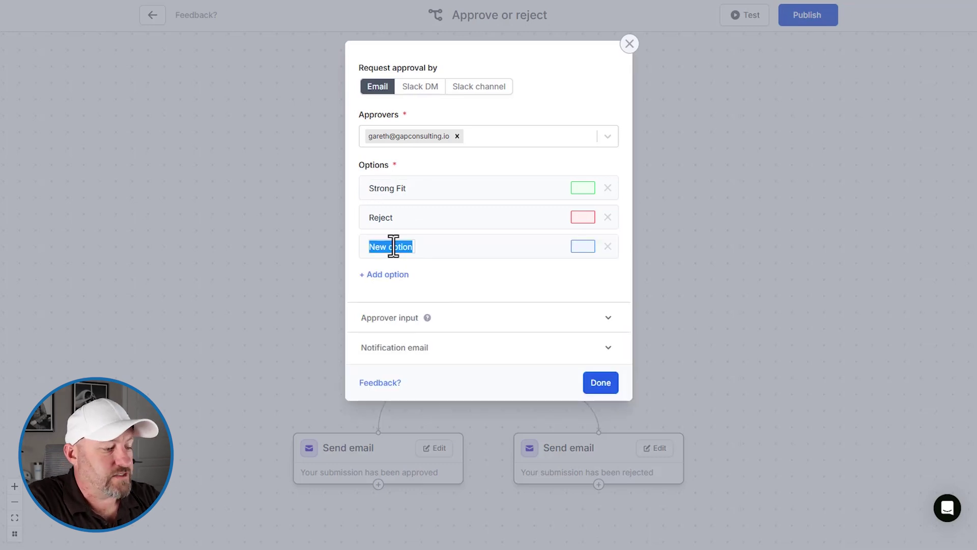
pyautogui.write('Poten')
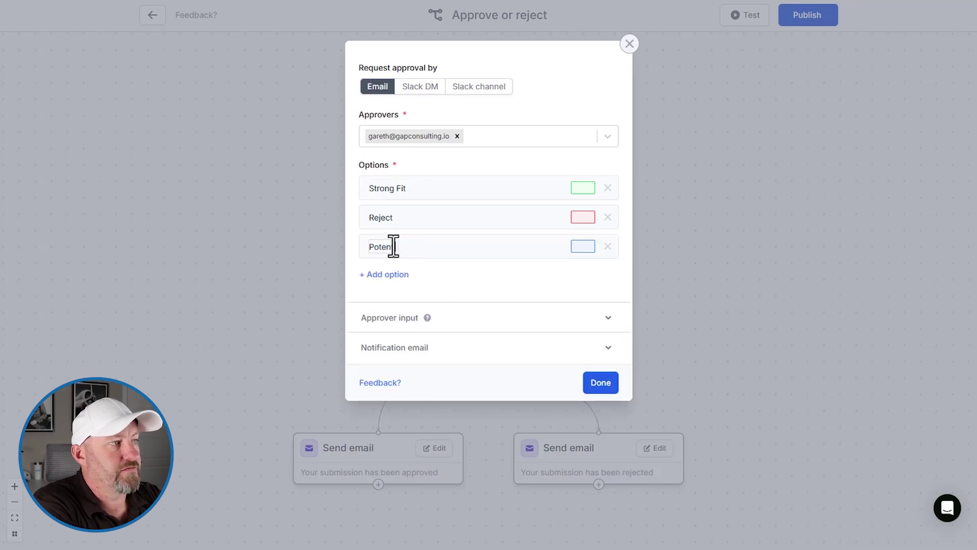
pyautogui.write('tial Fit')
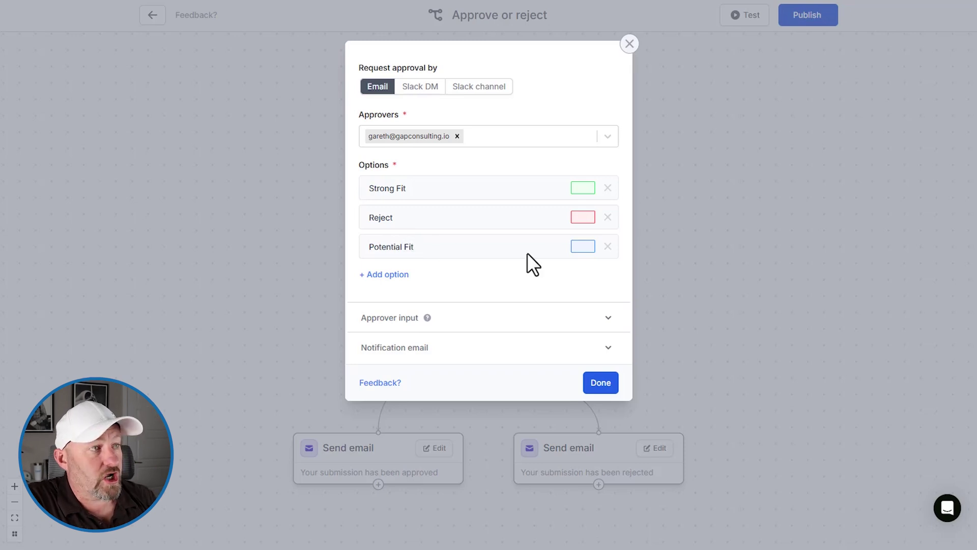
pyautogui.click(581, 248)
pyautogui.click(610, 405)
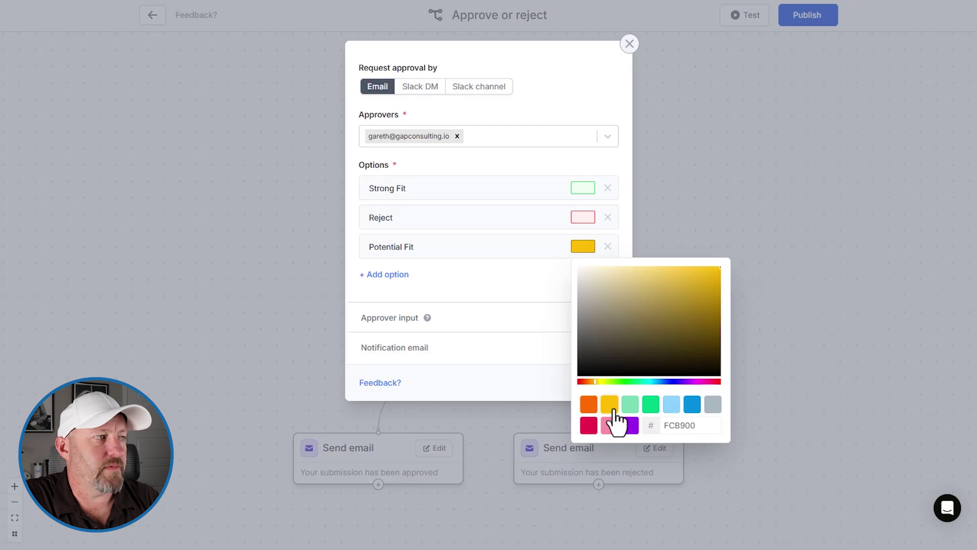
pyautogui.click(501, 279)
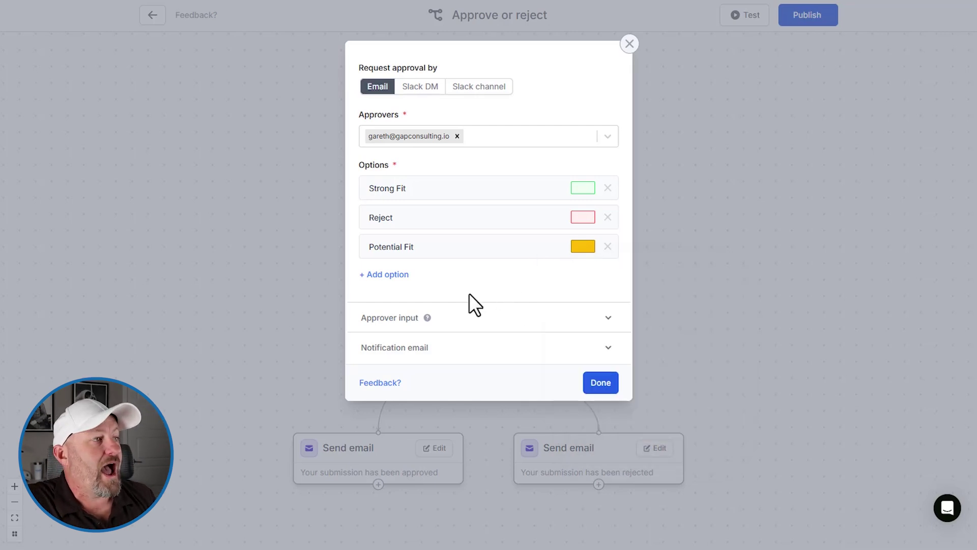
pyautogui.click(601, 383)
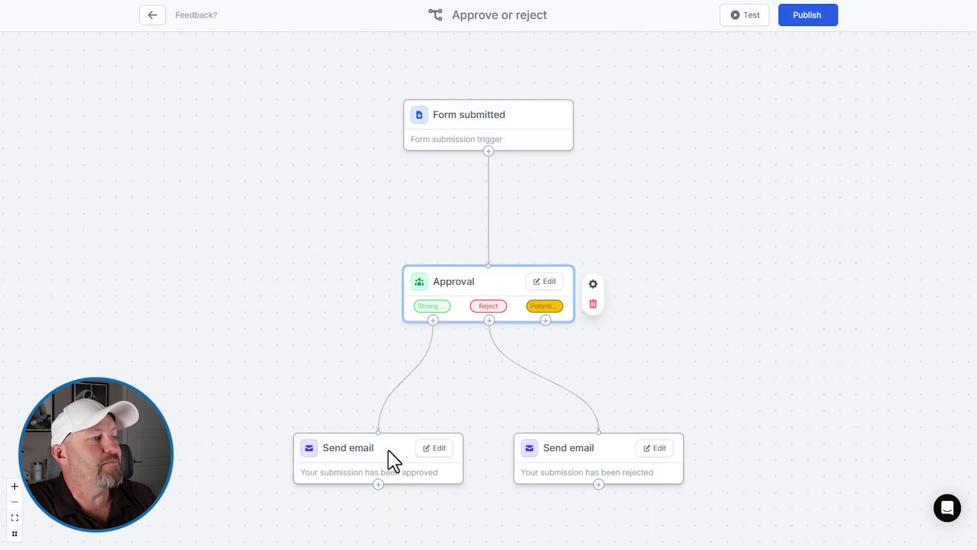
# Inspect the approved Send email step and the actions available after Potential Fit.
pyautogui.click(359, 476)
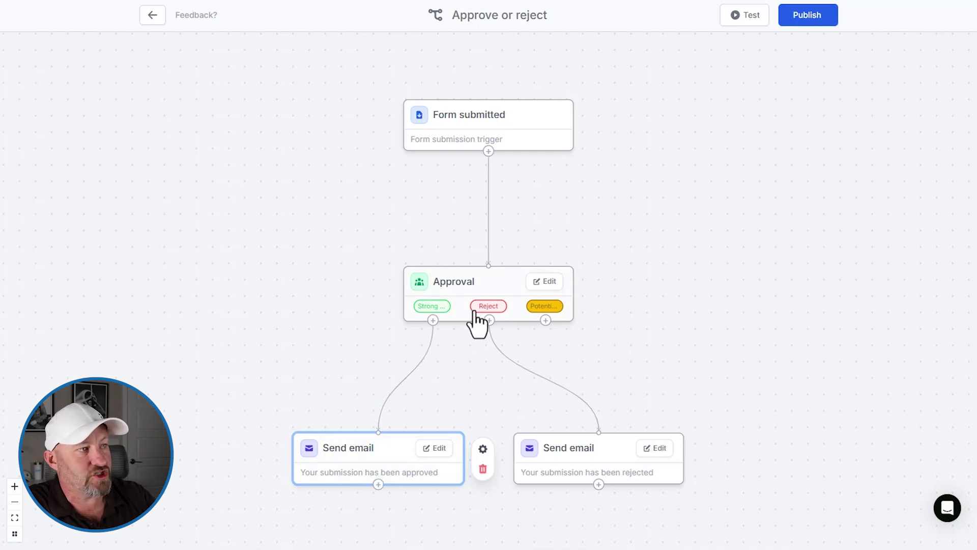
pyautogui.click(546, 321)
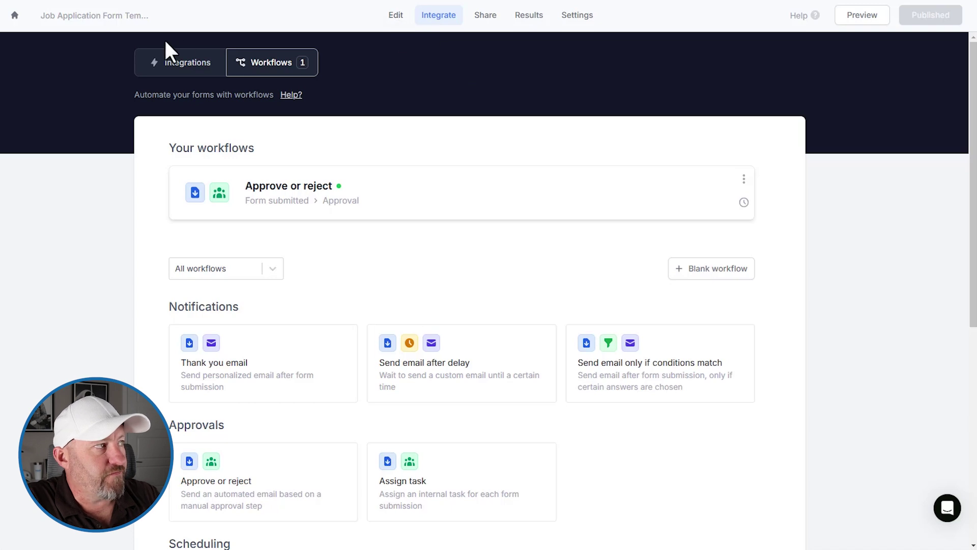
# Open the sample submission in Results to see its Strong Fit approval.
pyautogui.click(76, 21)
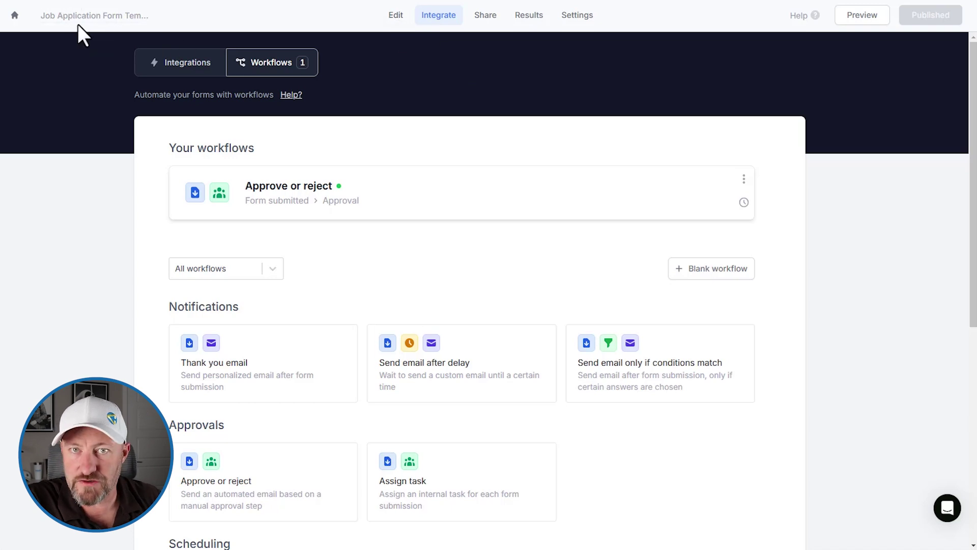
pyautogui.click(528, 15)
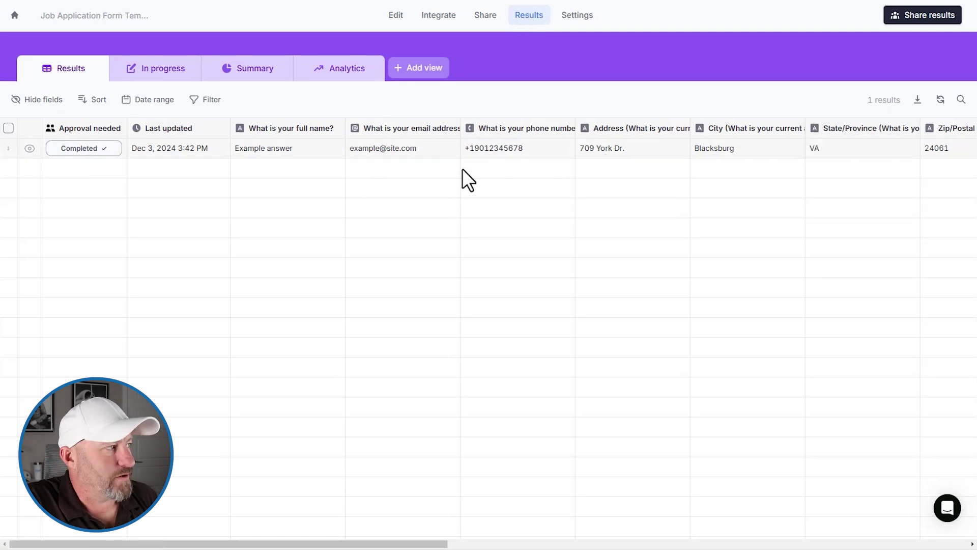
pyautogui.click(81, 146)
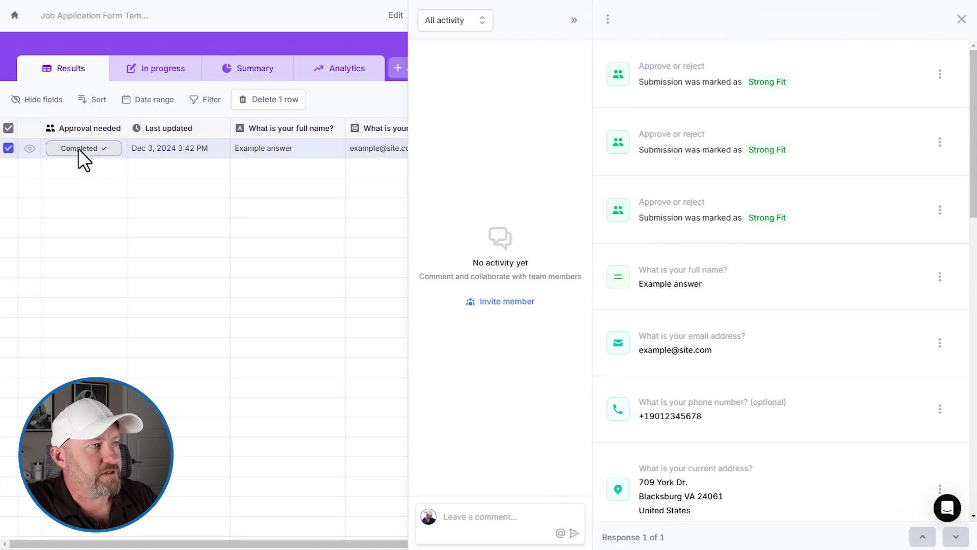
pyautogui.scroll(-15, 729, 206)
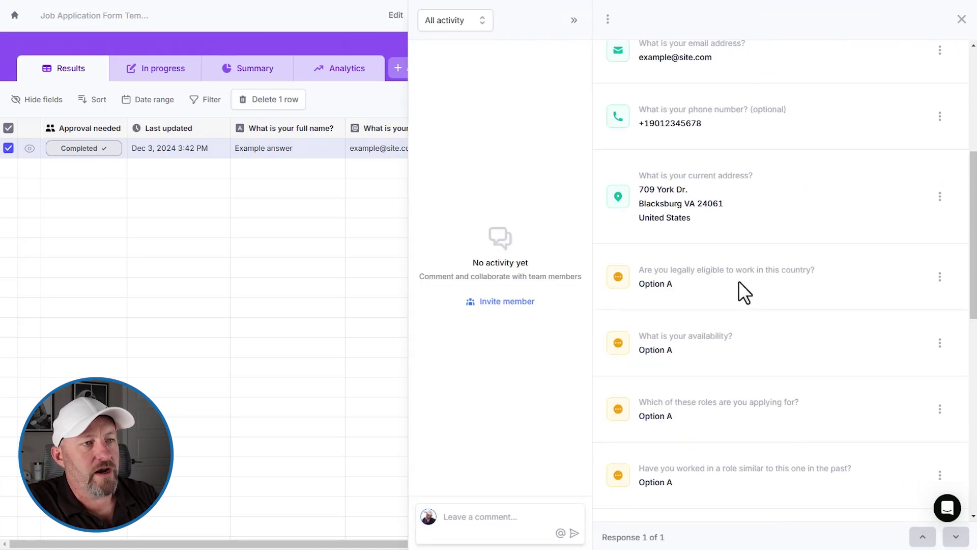
pyautogui.scroll(15, 729, 314)
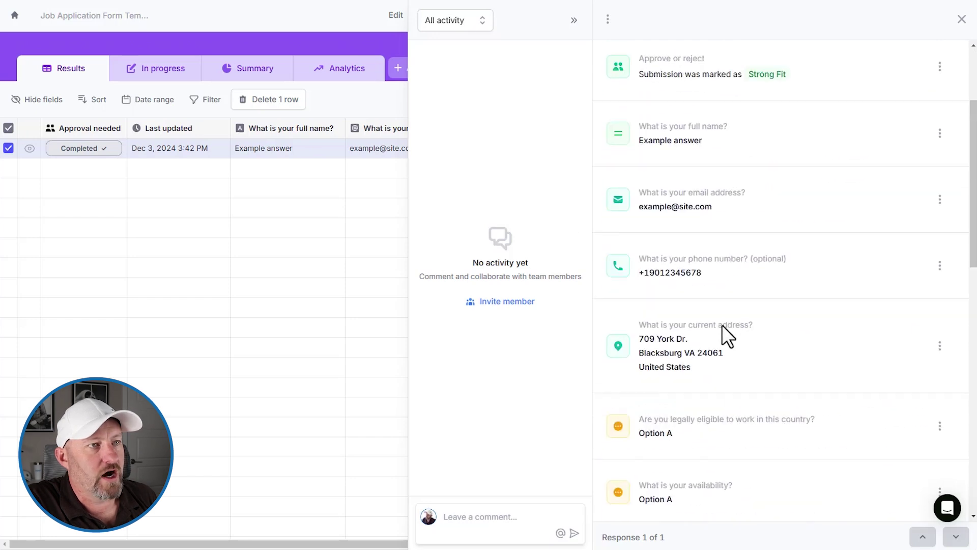
pyautogui.click(453, 19)
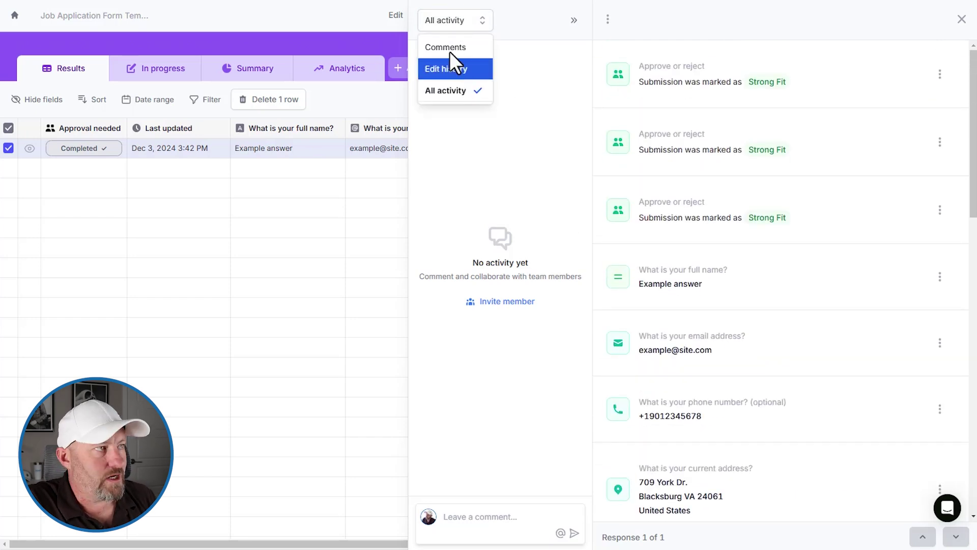
pyautogui.click(631, 24)
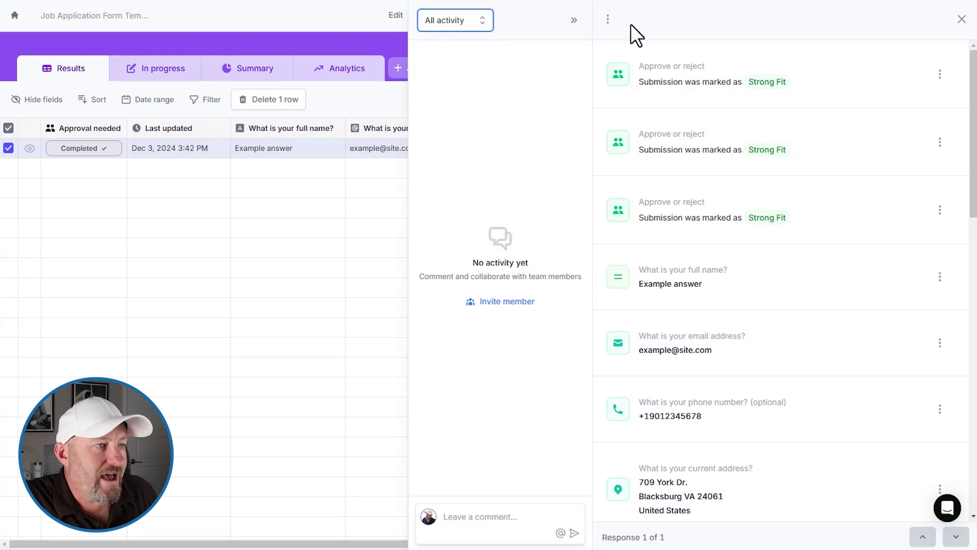